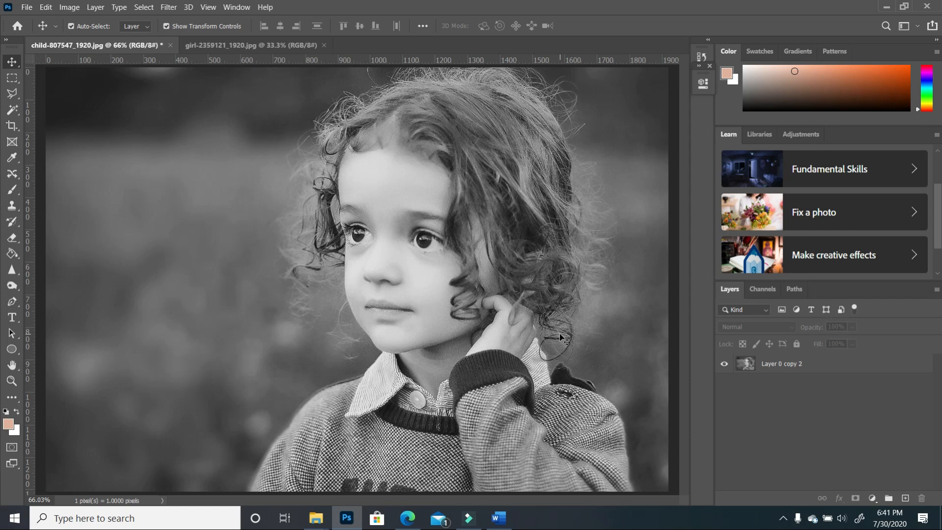
Set the foreground colour to skin tone #e8ad8f, sampled from the woman's forehead in girl-2359121_1920.jpg
{"action": "left_click", "coordinate": [266, 44]}
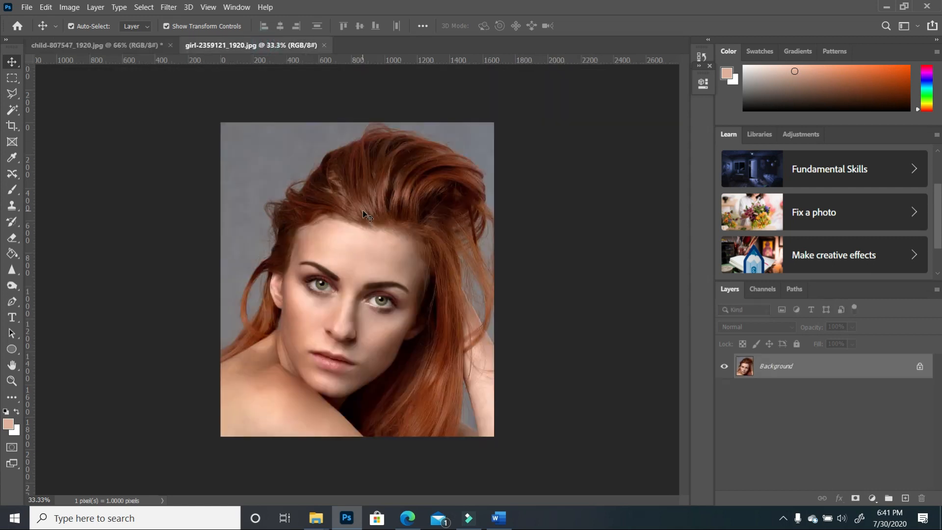
{"action": "key", "text": "d"}
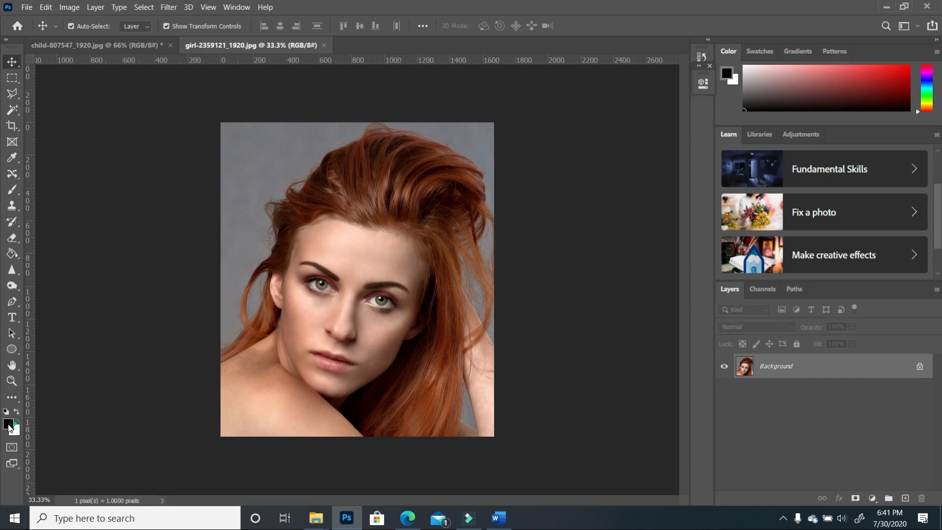
{"action": "left_click", "coordinate": [8, 424]}
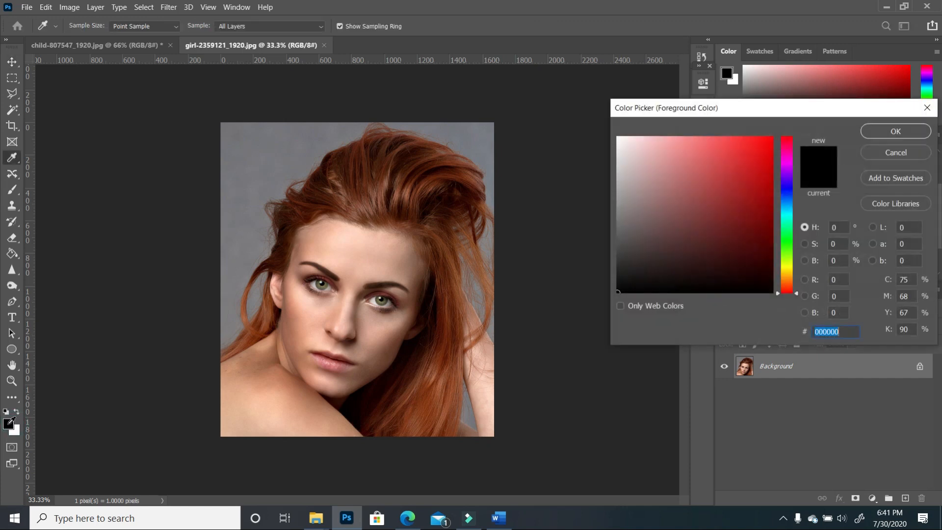
{"action": "left_click", "coordinate": [345, 252]}
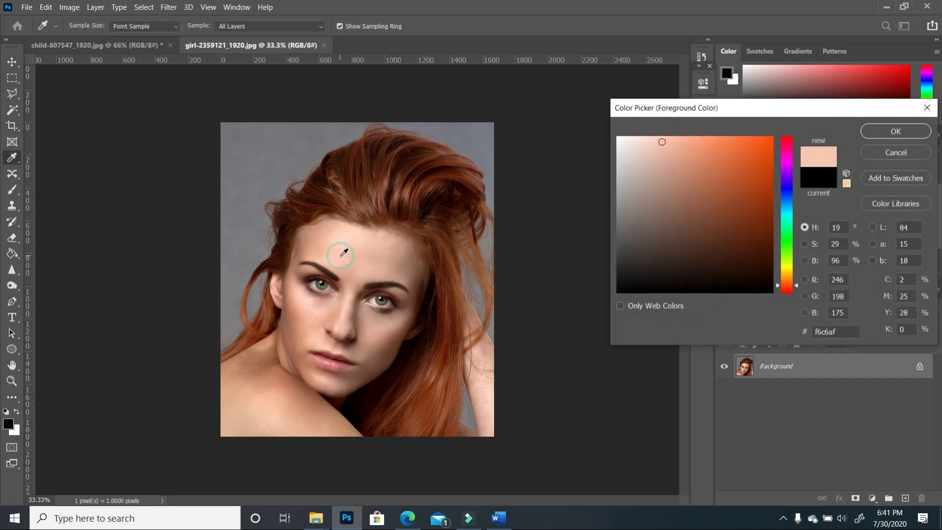
{"action": "left_click", "coordinate": [315, 248]}
{"action": "left_click", "coordinate": [310, 252]}
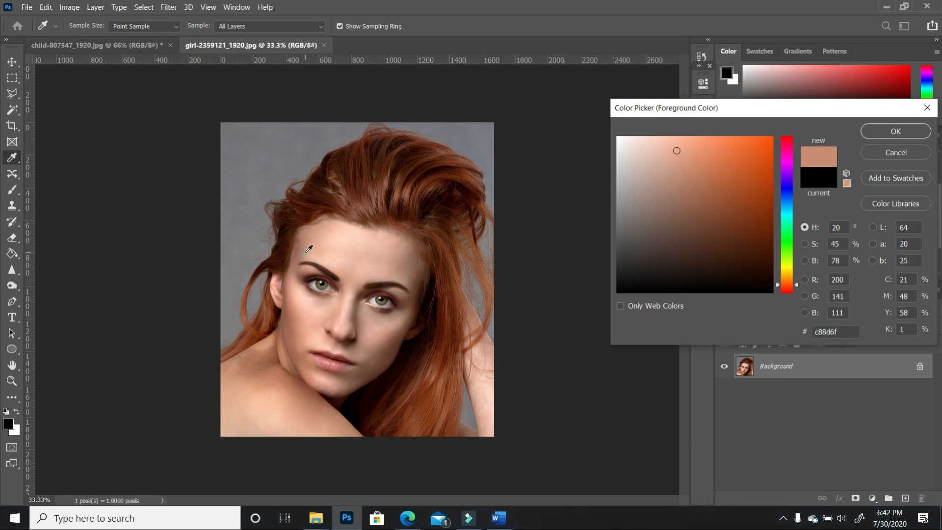
{"action": "left_click", "coordinate": [325, 253]}
{"action": "left_click", "coordinate": [318, 245]}
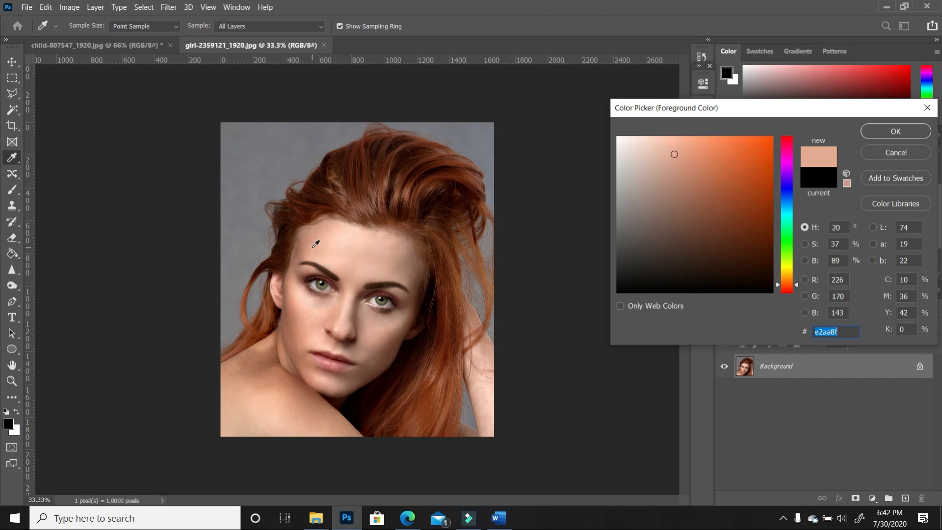
{"action": "left_click", "coordinate": [314, 246]}
{"action": "left_click", "coordinate": [894, 133]}
{"action": "key", "text": "v"}
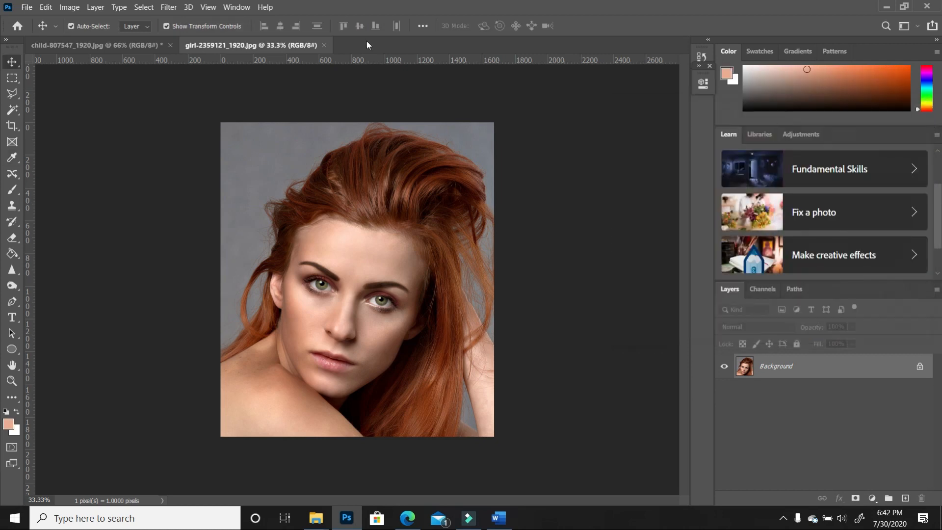
Add a Solid Color fill layer in #e8ad8f above Layer 0 copy 2 in the child-807547_1920.jpg document
{"action": "left_click", "coordinate": [102, 46]}
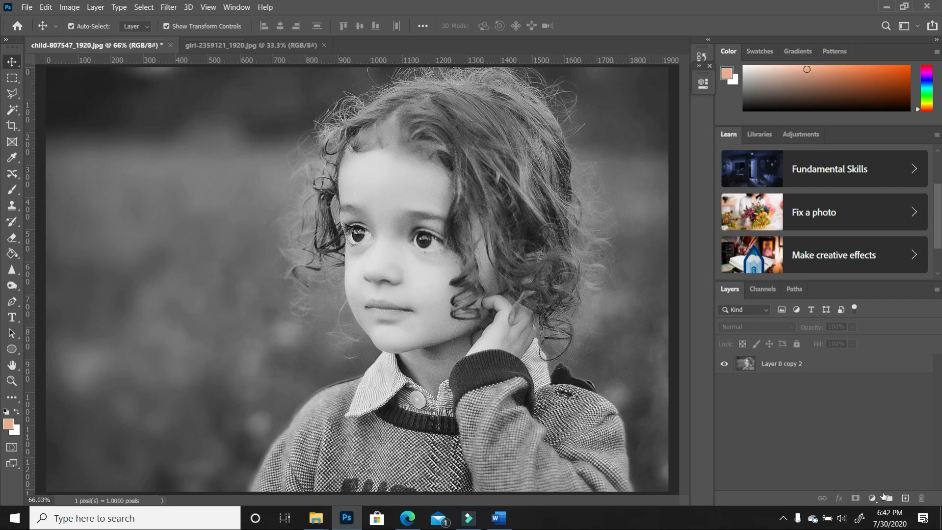
{"action": "left_click", "coordinate": [841, 370]}
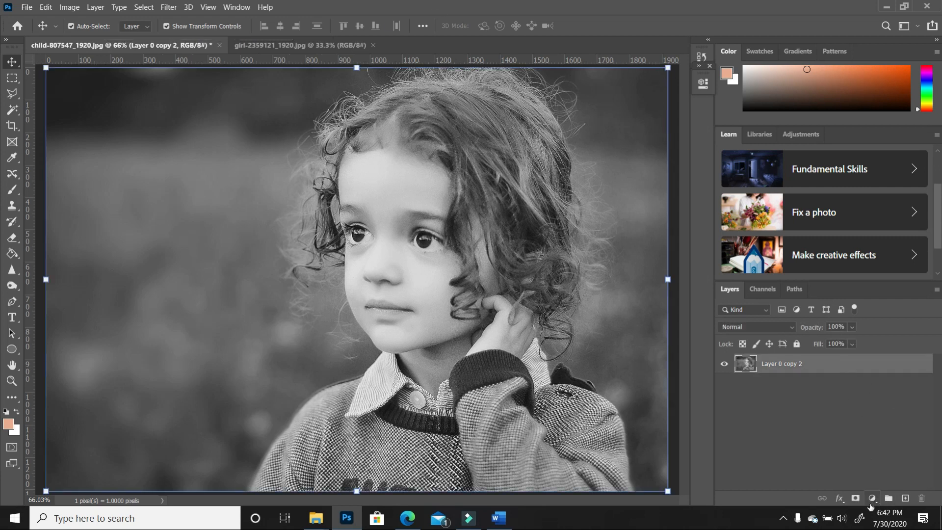
{"action": "left_click", "coordinate": [872, 498]}
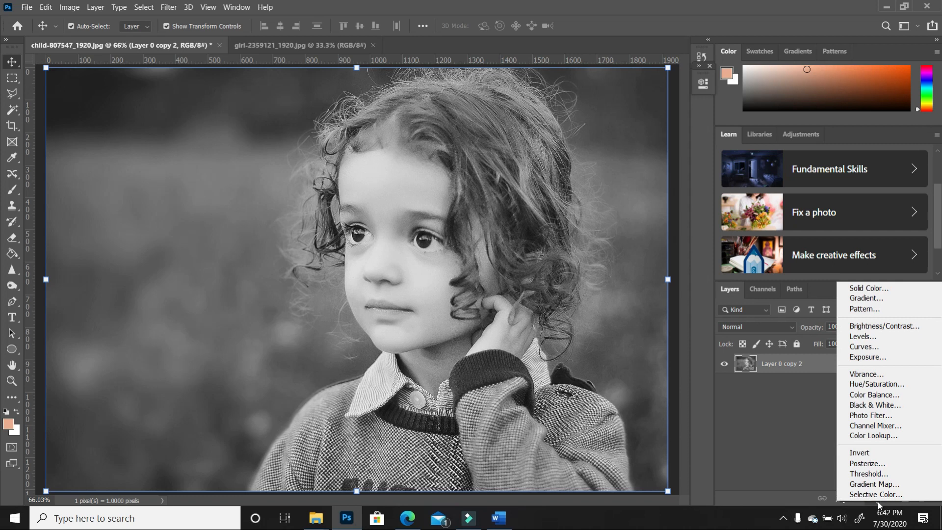
{"action": "left_click", "coordinate": [887, 290]}
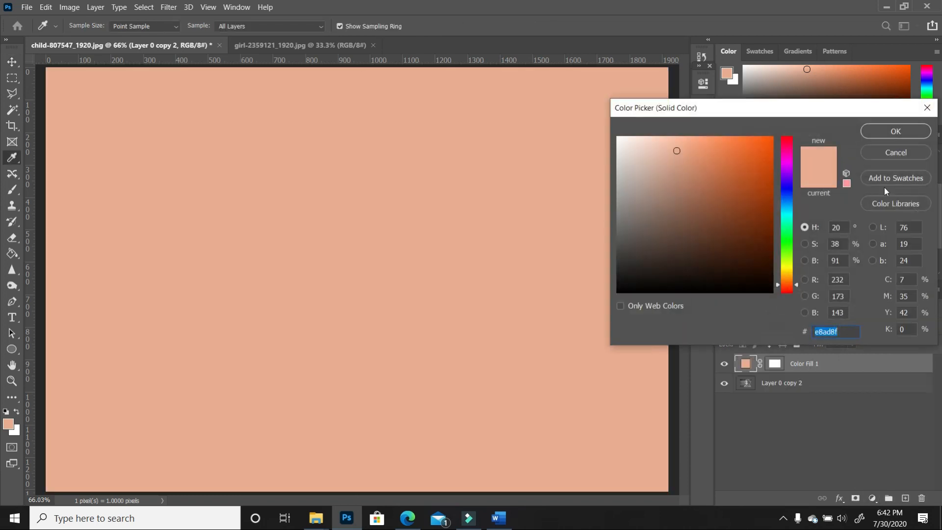
{"action": "left_click", "coordinate": [903, 130]}
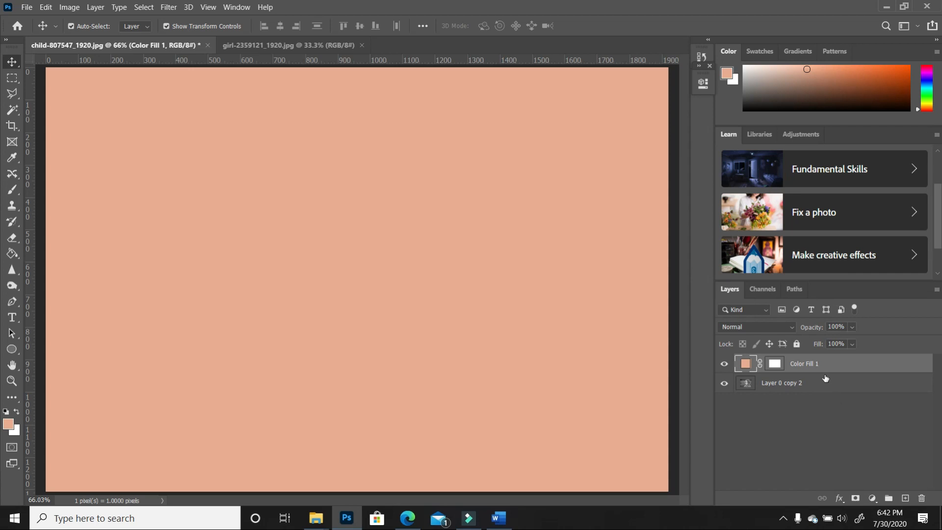
Invert the colour fill layer's mask to black and set the layer's blend mode to Color
{"action": "left_click", "coordinate": [779, 365]}
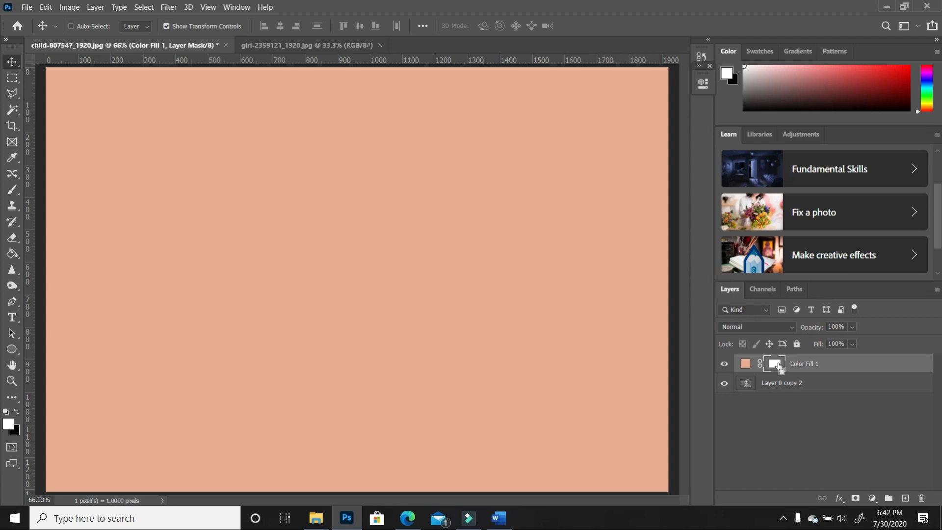
{"action": "key", "text": "ctrl+i"}
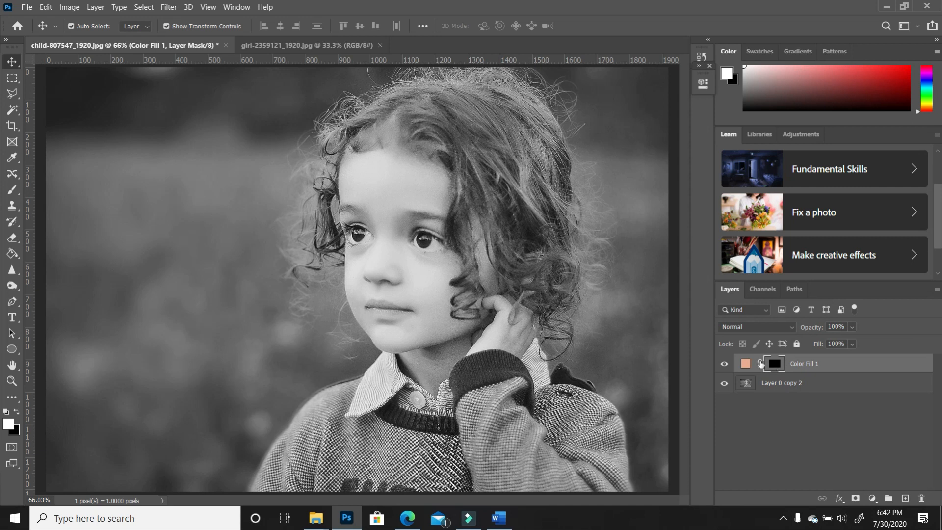
{"action": "left_click", "coordinate": [12, 192]}
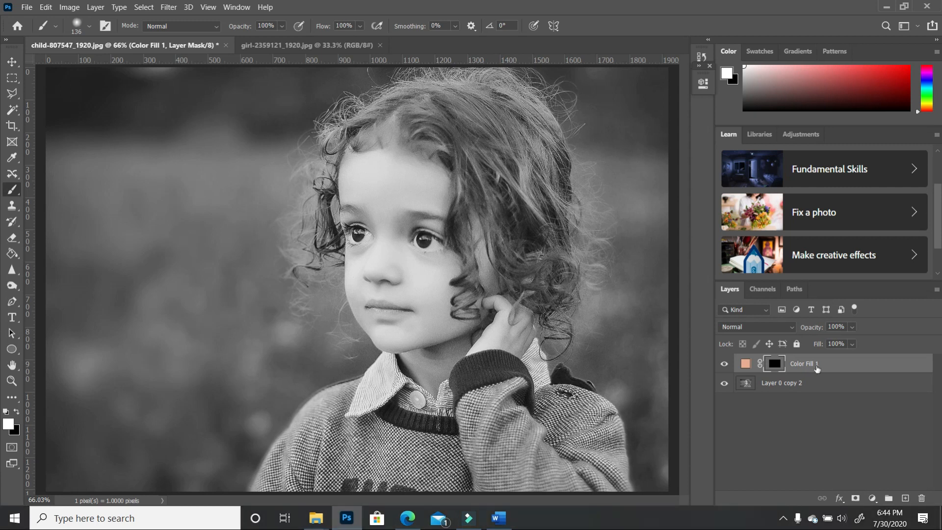
{"action": "left_click", "coordinate": [790, 328]}
{"action": "left_click", "coordinate": [789, 329]}
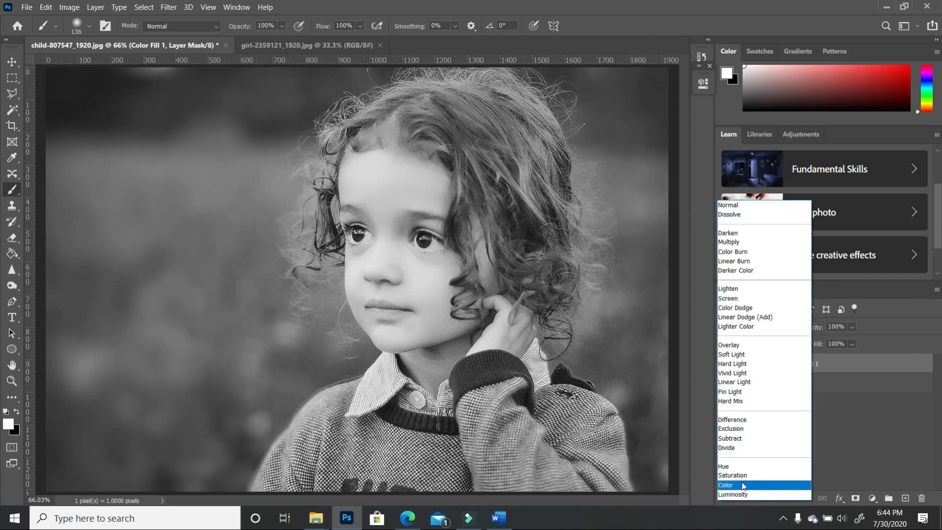
{"action": "left_click", "coordinate": [741, 486]}
Paint white on the fill layer's mask over the child's face and upper neck with the 136 px soft brush
{"action": "mouse_move", "coordinate": [388, 172]}
{"action": "left_mouse_down"}
{"action": "mouse_move", "coordinate": [386, 220]}
{"action": "mouse_move", "coordinate": [395, 194]}
{"action": "mouse_move", "coordinate": [412, 184]}
{"action": "mouse_move", "coordinate": [404, 202]}
{"action": "mouse_move", "coordinate": [426, 191]}
{"action": "mouse_move", "coordinate": [412, 172]}
{"action": "mouse_move", "coordinate": [389, 172]}
{"action": "mouse_move", "coordinate": [360, 176]}
{"action": "mouse_move", "coordinate": [370, 187]}
{"action": "mouse_move", "coordinate": [357, 192]}
{"action": "mouse_move", "coordinate": [374, 178]}
{"action": "left_mouse_up"}
{"action": "mouse_move", "coordinate": [398, 262]}
{"action": "left_mouse_down"}
{"action": "mouse_move", "coordinate": [392, 228]}
{"action": "mouse_move", "coordinate": [392, 261]}
{"action": "mouse_move", "coordinate": [387, 238]}
{"action": "mouse_move", "coordinate": [372, 274]}
{"action": "mouse_move", "coordinate": [364, 203]}
{"action": "mouse_move", "coordinate": [360, 213]}
{"action": "mouse_move", "coordinate": [368, 260]}
{"action": "mouse_move", "coordinate": [423, 204]}
{"action": "left_mouse_up"}
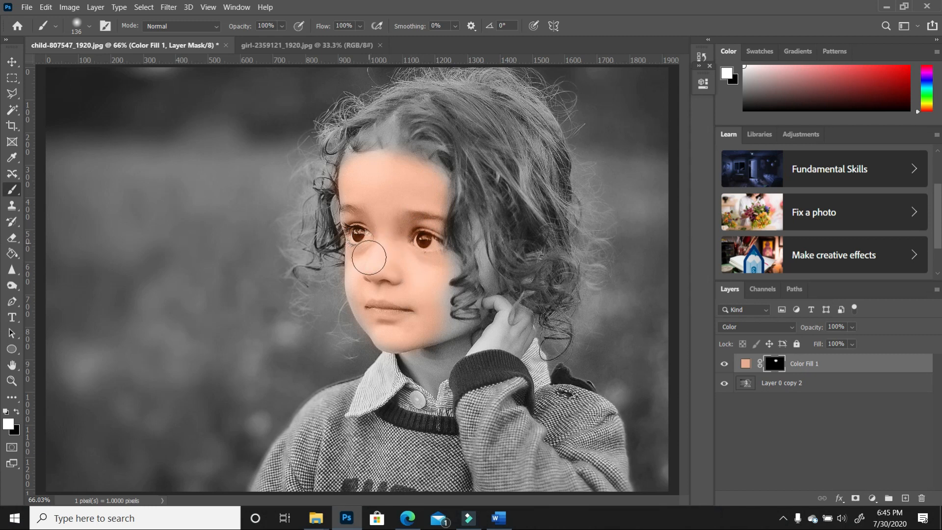
{"action": "mouse_move", "coordinate": [418, 349]}
{"action": "left_mouse_down"}
{"action": "mouse_move", "coordinate": [431, 338]}
{"action": "mouse_move", "coordinate": [433, 366]}
{"action": "mouse_move", "coordinate": [441, 348]}
{"action": "mouse_move", "coordinate": [435, 339]}
{"action": "mouse_move", "coordinate": [409, 353]}
{"action": "mouse_move", "coordinate": [428, 364]}
{"action": "left_mouse_up"}
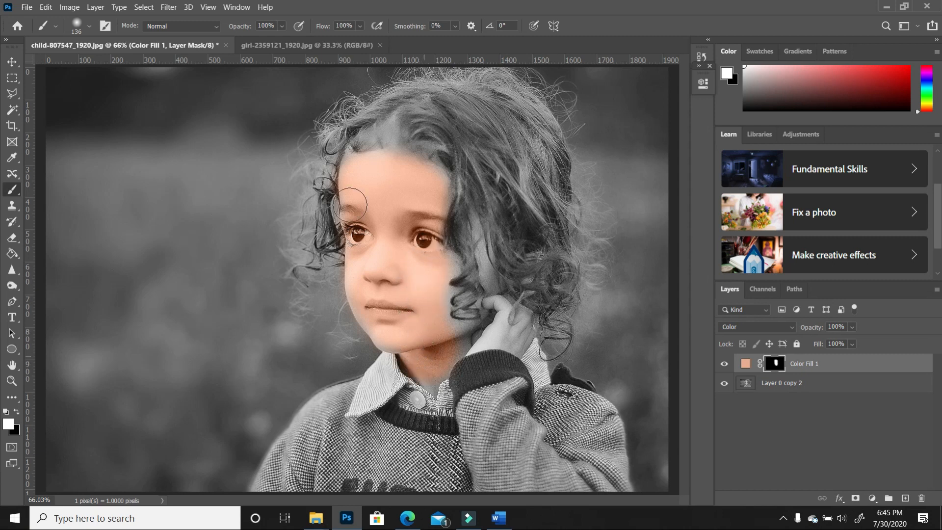
Reduce the soft round brush to 50 px and paint the skin tone onto the lower neck and the raised hand
{"action": "left_click", "coordinate": [88, 26]}
{"action": "left_click_drag", "start_coordinate": [85, 64], "coordinate": [88, 65]}
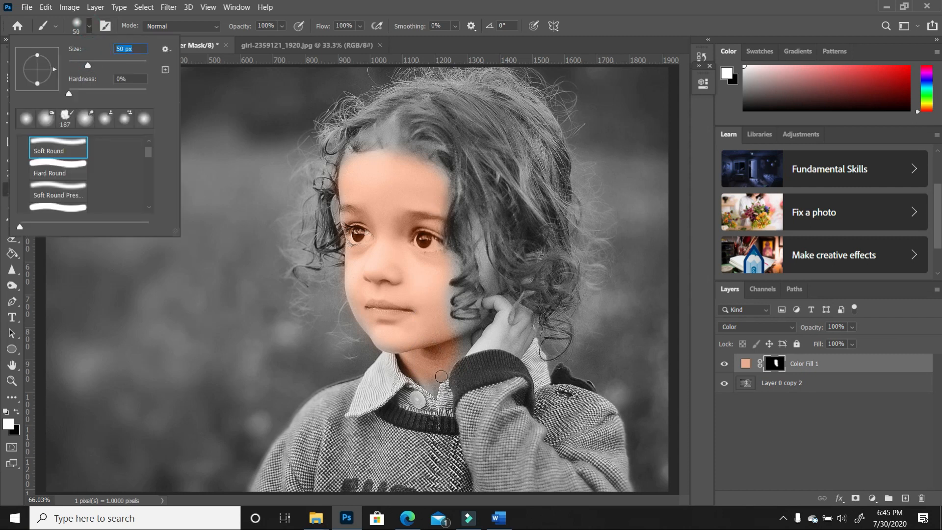
{"action": "left_click", "coordinate": [437, 377]}
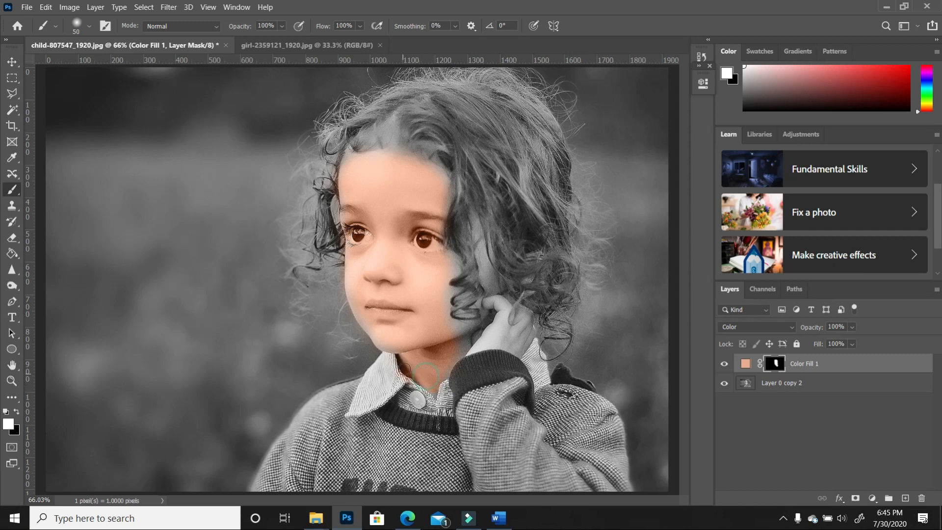
{"action": "mouse_move", "coordinate": [445, 376]}
{"action": "left_mouse_down"}
{"action": "mouse_move", "coordinate": [447, 257]}
{"action": "mouse_move", "coordinate": [502, 308]}
{"action": "mouse_move", "coordinate": [501, 352]}
{"action": "left_mouse_up"}
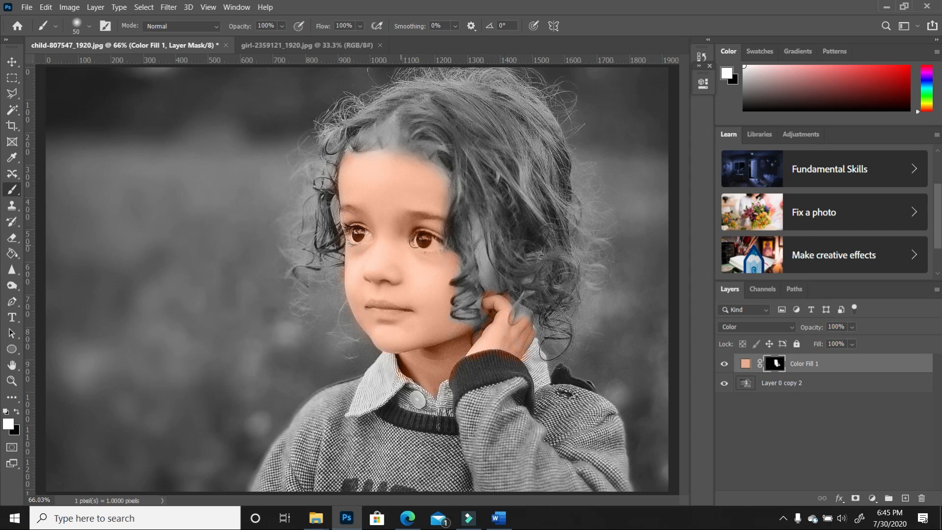
Paint black on the mask over both of the child's eyes at 100% zoom to remove the skin tone
{"action": "left_click", "coordinate": [15, 385]}
{"action": "left_click_drag", "start_coordinate": [466, 297], "coordinate": [514, 296]}
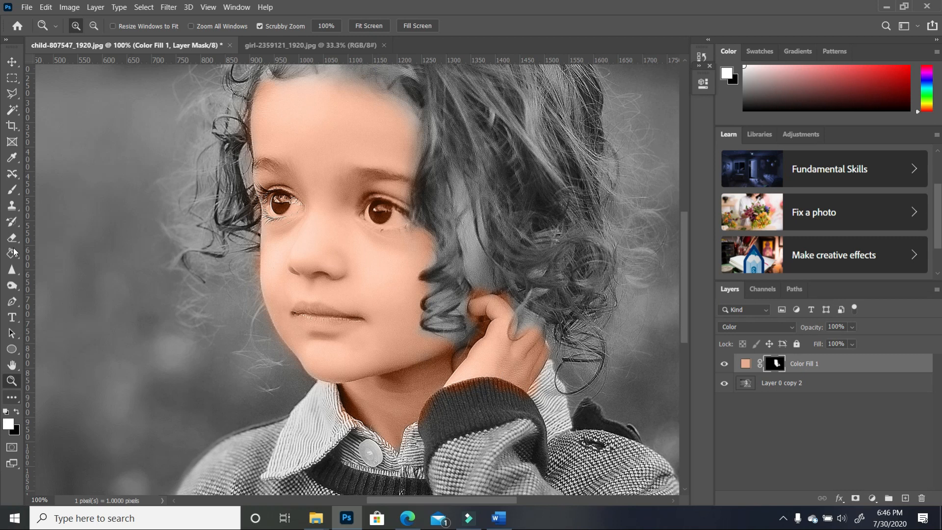
{"action": "left_click", "coordinate": [13, 191]}
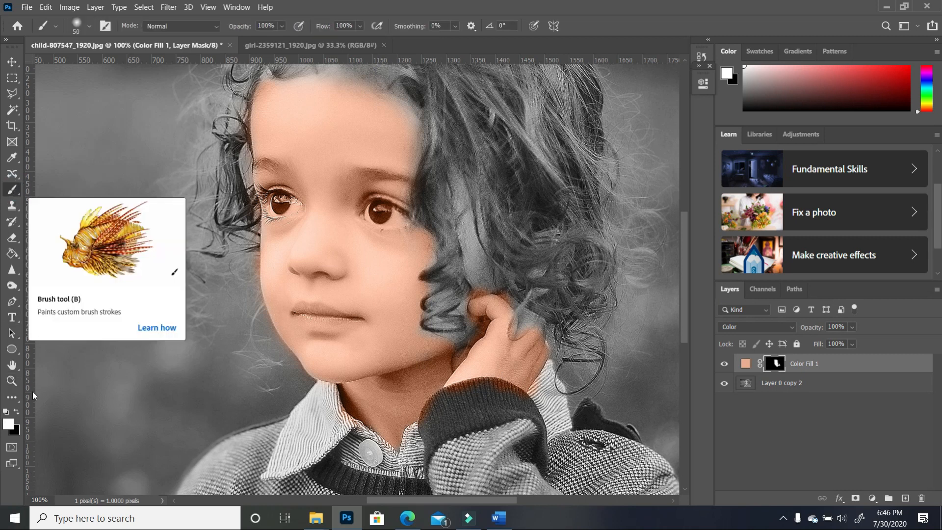
{"action": "left_click", "coordinate": [17, 412]}
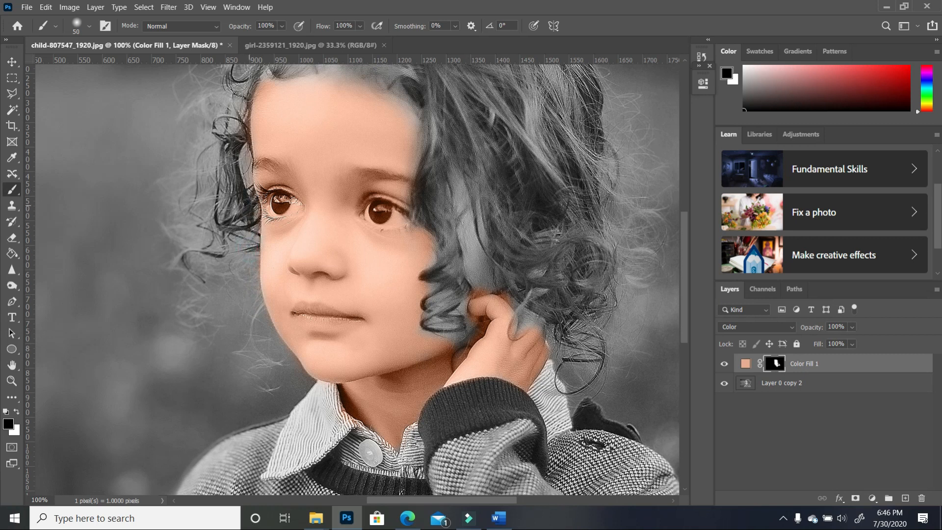
{"action": "mouse_move", "coordinate": [388, 215]}
{"action": "left_mouse_down"}
{"action": "mouse_move", "coordinate": [376, 216]}
{"action": "mouse_move", "coordinate": [398, 218]}
{"action": "mouse_move", "coordinate": [385, 213]}
{"action": "left_mouse_up"}
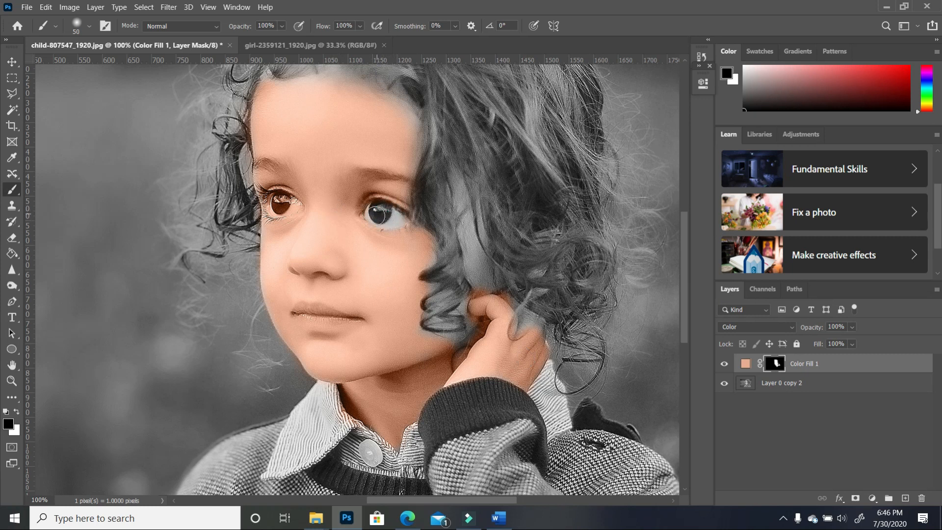
{"action": "mouse_move", "coordinate": [291, 206]}
{"action": "left_mouse_down"}
{"action": "mouse_move", "coordinate": [277, 207]}
{"action": "mouse_move", "coordinate": [291, 205]}
{"action": "left_mouse_up"}
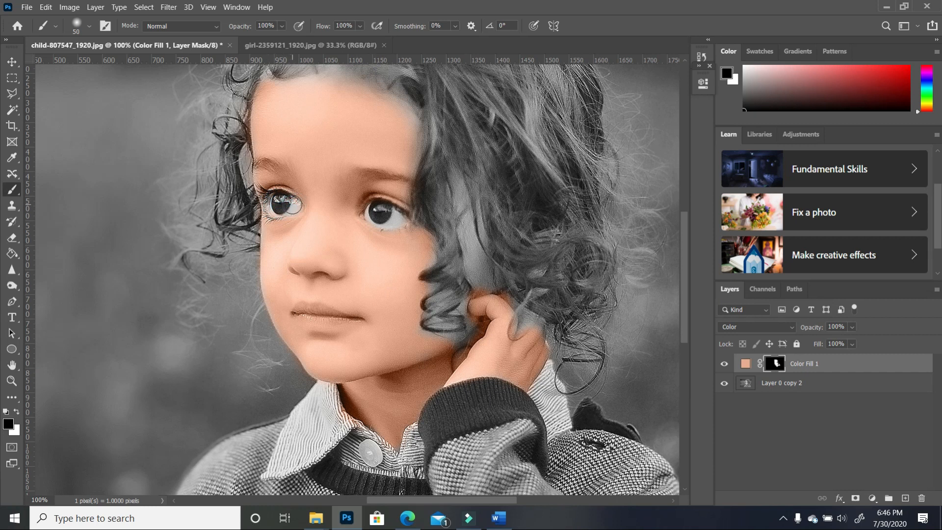
Mask out the colour spill on the curls beside the temple and touch up the adjacent cheek edge in white with a 29 px brush
{"action": "key", "text": "x"}
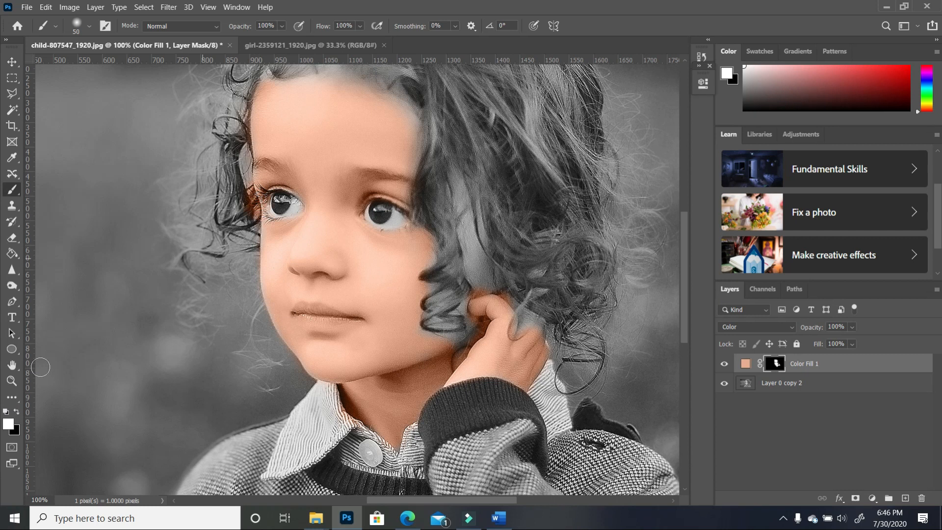
{"action": "left_click", "coordinate": [16, 411]}
{"action": "left_click_drag", "start_coordinate": [249, 216], "coordinate": [240, 184]}
{"action": "left_click", "coordinate": [16, 412]}
{"action": "left_click", "coordinate": [89, 26]}
{"action": "left_click_drag", "start_coordinate": [84, 63], "coordinate": [80, 63]}
{"action": "left_click", "coordinate": [269, 231]}
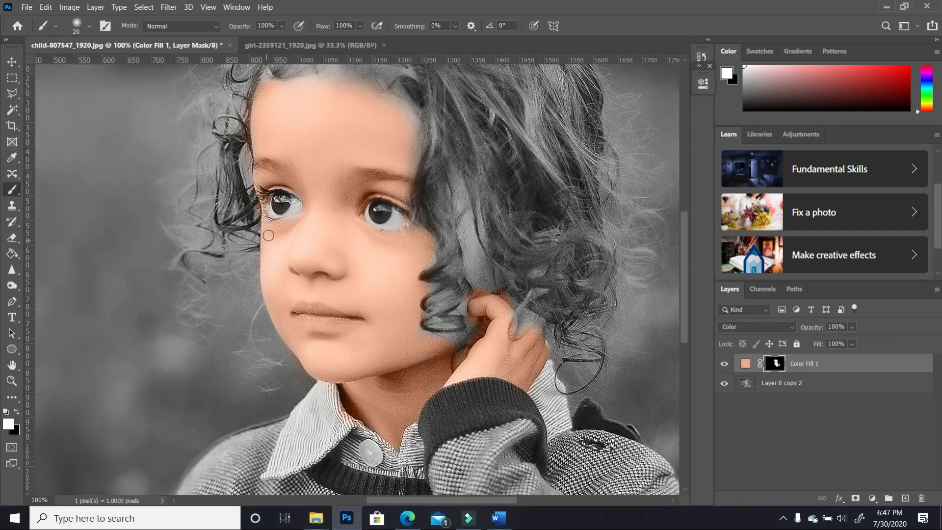
Paint white with a 56 px brush at 14% flow along the hairline, parting and ear area, and lower the flow to 6%
{"action": "left_click", "coordinate": [16, 411]}
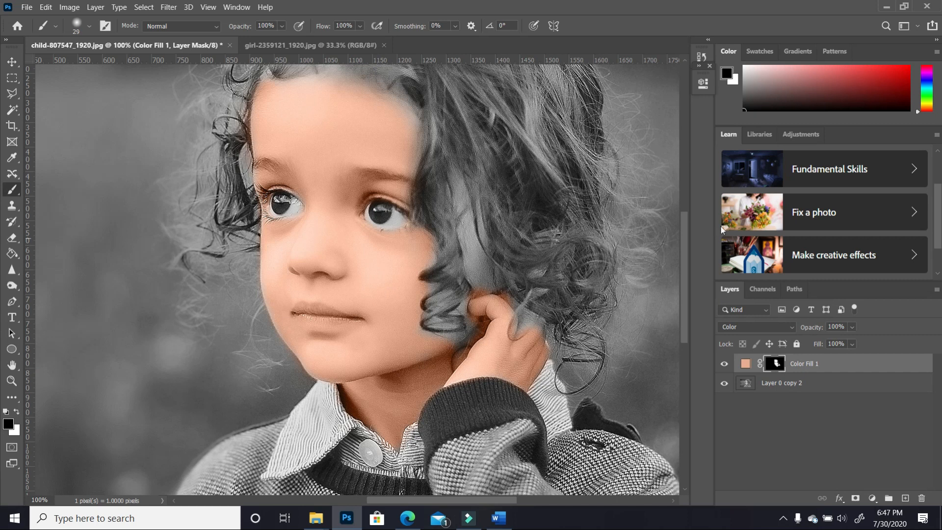
{"action": "left_click_drag", "start_coordinate": [687, 266], "coordinate": [685, 237]}
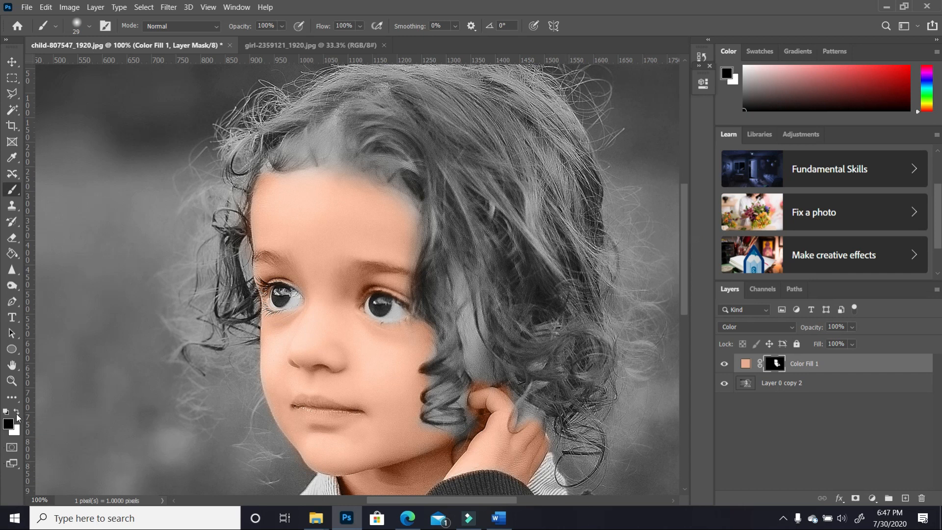
{"action": "left_click", "coordinate": [90, 26]}
{"action": "left_click_drag", "start_coordinate": [81, 65], "coordinate": [90, 65]}
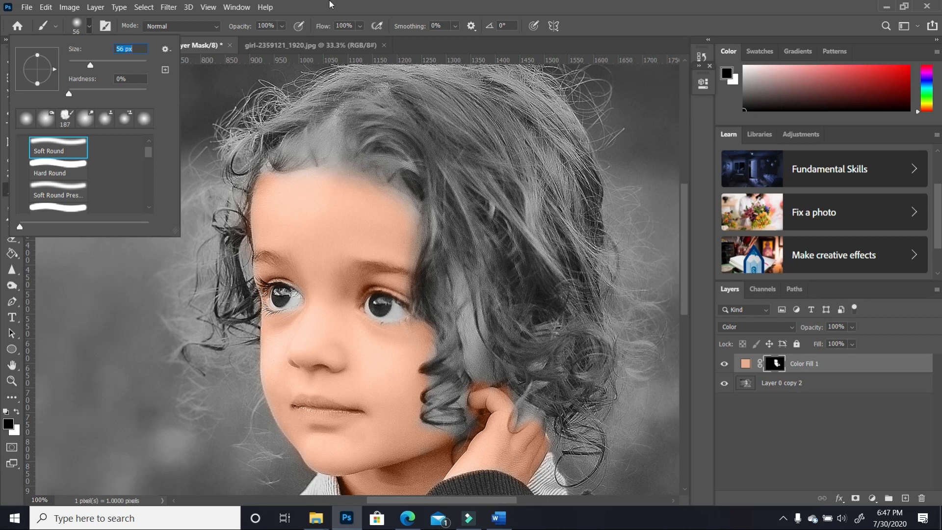
{"action": "left_click", "coordinate": [362, 26]}
{"action": "left_click_drag", "start_coordinate": [372, 44], "coordinate": [328, 49]}
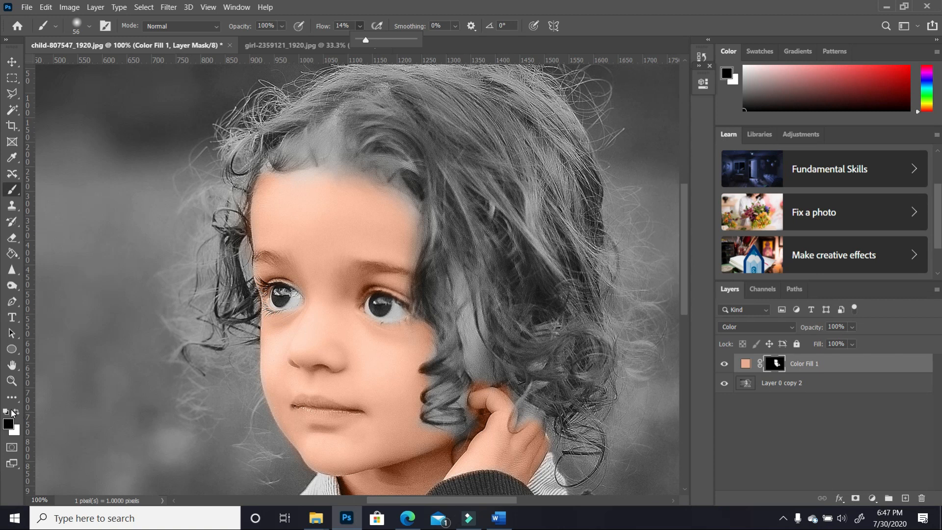
{"action": "left_click", "coordinate": [15, 412]}
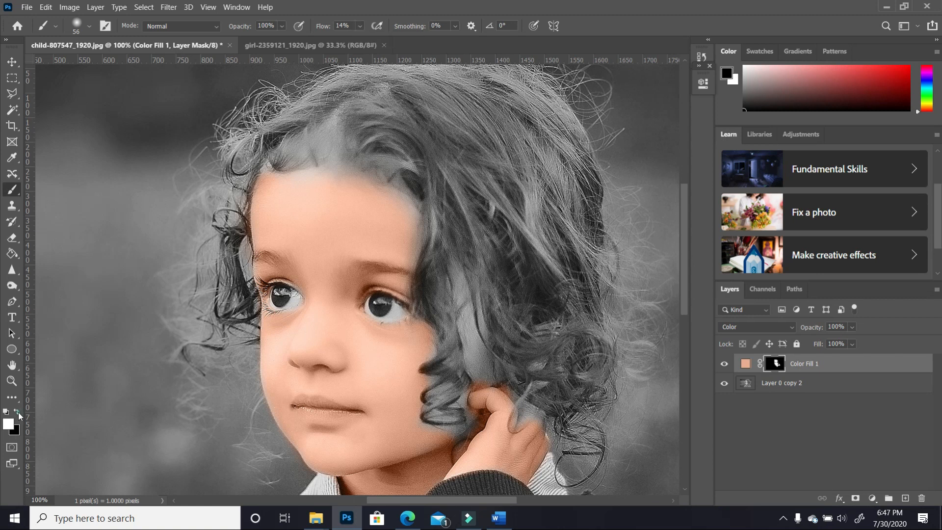
{"action": "mouse_move", "coordinate": [339, 180]}
{"action": "left_mouse_down"}
{"action": "mouse_move", "coordinate": [290, 183]}
{"action": "mouse_move", "coordinate": [319, 172]}
{"action": "mouse_move", "coordinate": [323, 179]}
{"action": "mouse_move", "coordinate": [327, 141]}
{"action": "left_mouse_up"}
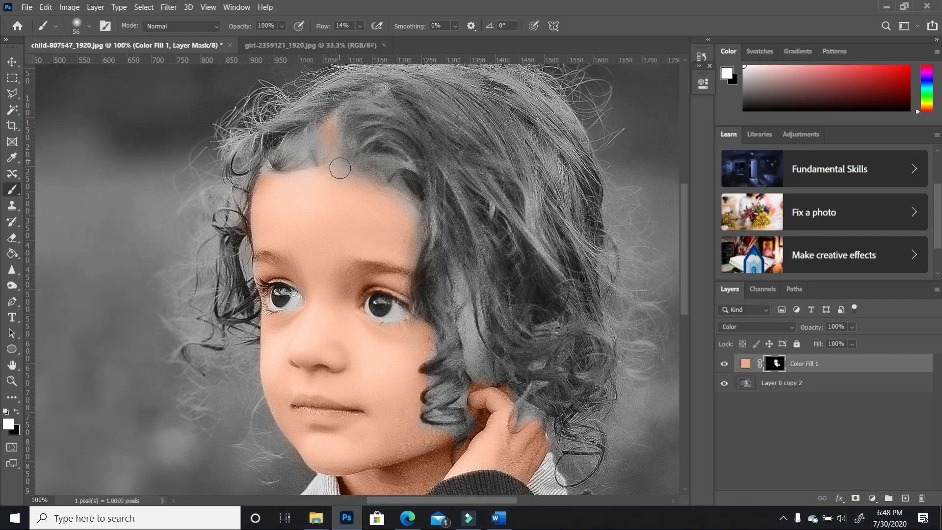
{"action": "mouse_move", "coordinate": [330, 171]}
{"action": "left_mouse_down"}
{"action": "mouse_move", "coordinate": [292, 177]}
{"action": "mouse_move", "coordinate": [311, 184]}
{"action": "mouse_move", "coordinate": [261, 181]}
{"action": "mouse_move", "coordinate": [284, 190]}
{"action": "left_mouse_up"}
{"action": "left_click_drag", "start_coordinate": [430, 432], "coordinate": [494, 390]}
{"action": "left_click_drag", "start_coordinate": [360, 26], "coordinate": [354, 28]}
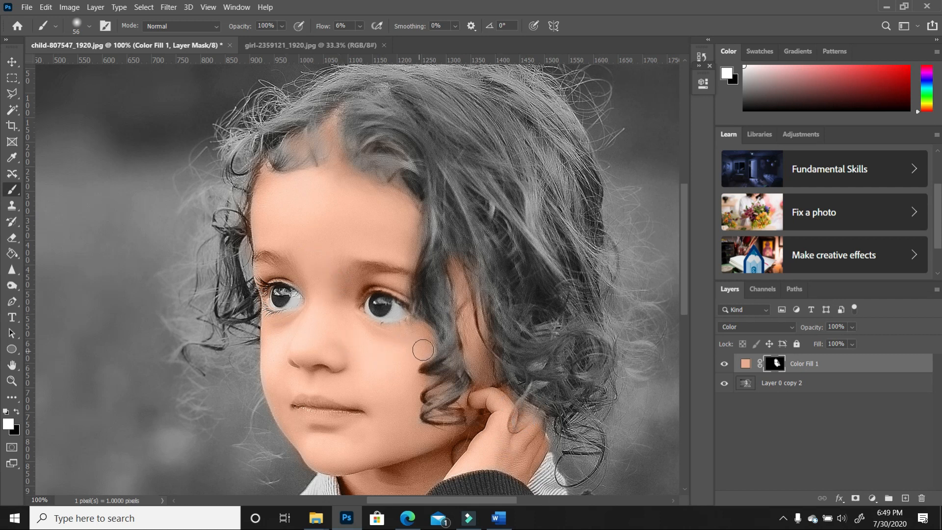
Touch up the skin mask with faint white strokes beside the curls near the ear and along the temple hairline
{"action": "left_click", "coordinate": [446, 391]}
{"action": "mouse_move", "coordinate": [265, 205]}
{"action": "left_mouse_down"}
{"action": "mouse_move", "coordinate": [271, 188]}
{"action": "mouse_move", "coordinate": [291, 182]}
{"action": "mouse_move", "coordinate": [273, 184]}
{"action": "left_mouse_up"}
{"action": "left_click", "coordinate": [12, 381]}
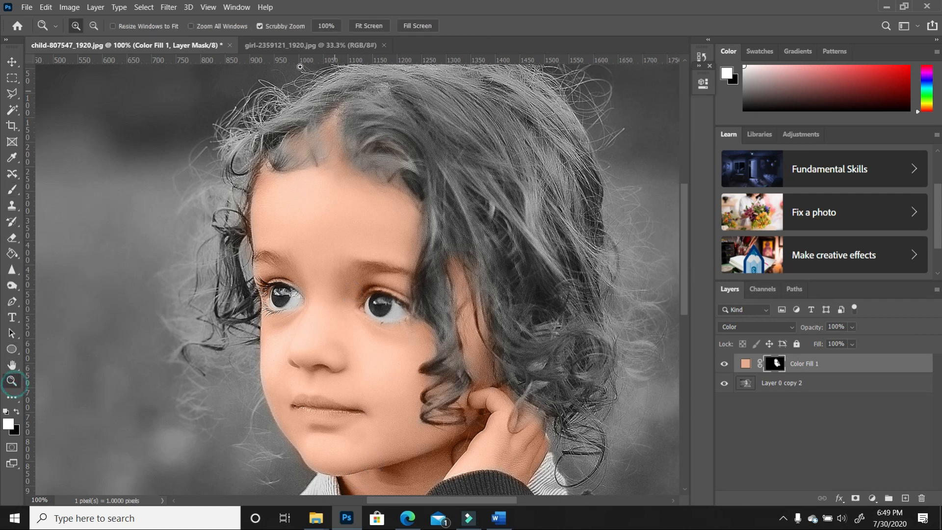
{"action": "left_click", "coordinate": [93, 26]}
{"action": "left_click", "coordinate": [472, 376]}
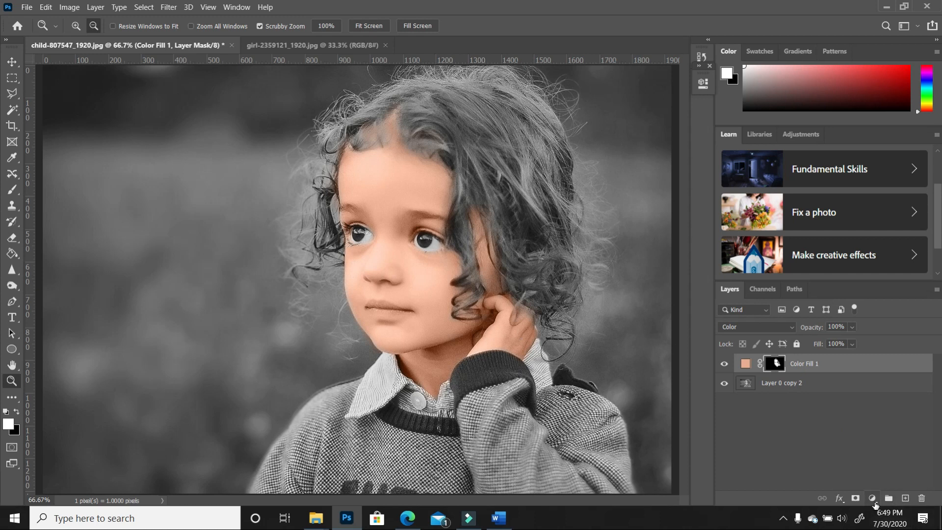
Add a Solid Color fill layer above the skin layer in dark green 023c05 for the background
{"action": "left_click", "coordinate": [874, 500]}
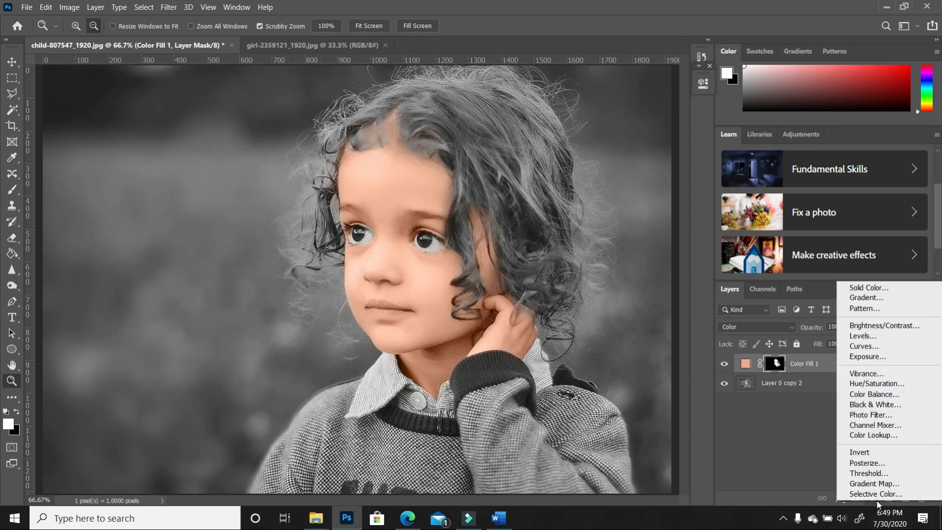
{"action": "left_click", "coordinate": [866, 288]}
{"action": "mouse_move", "coordinate": [790, 262]}
{"action": "left_mouse_down"}
{"action": "mouse_move", "coordinate": [787, 270]}
{"action": "mouse_move", "coordinate": [792, 243]}
{"action": "mouse_move", "coordinate": [764, 256]}
{"action": "left_mouse_up"}
{"action": "left_click", "coordinate": [766, 261]}
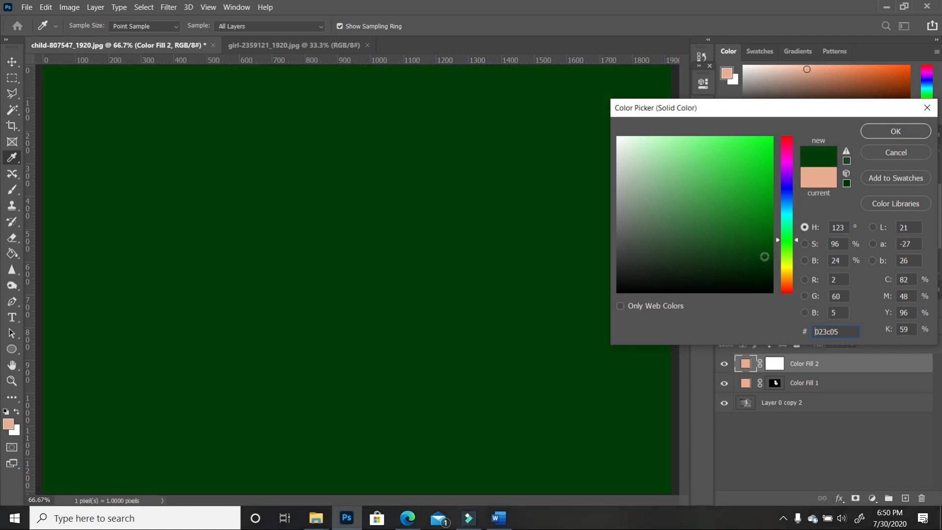
{"action": "left_click", "coordinate": [886, 131]}
Set the green fill layer's blend mode to Color and invert its mask to black
{"action": "left_click", "coordinate": [777, 326]}
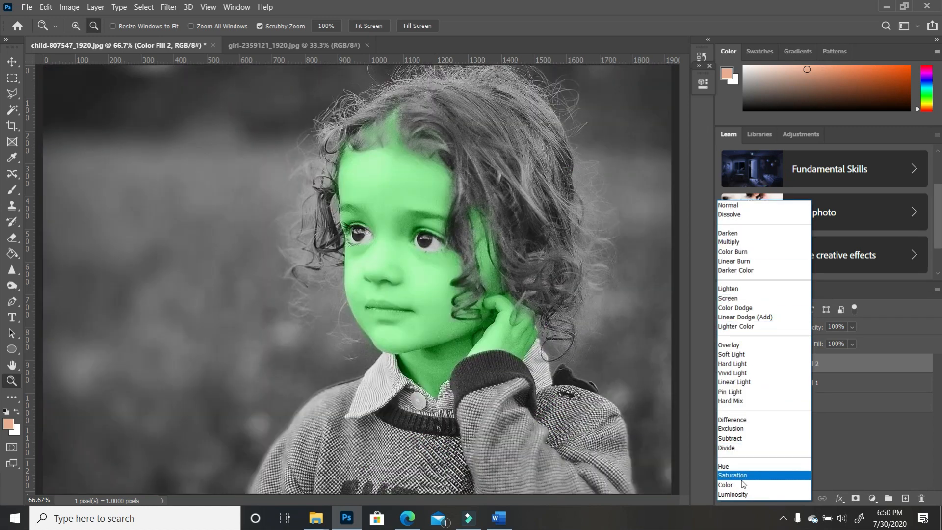
{"action": "left_click", "coordinate": [739, 485]}
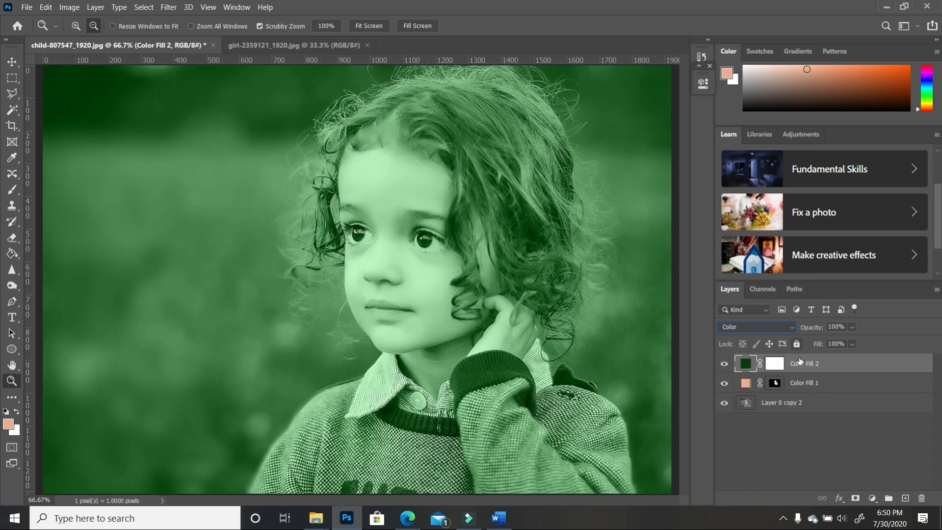
{"action": "left_click", "coordinate": [779, 367]}
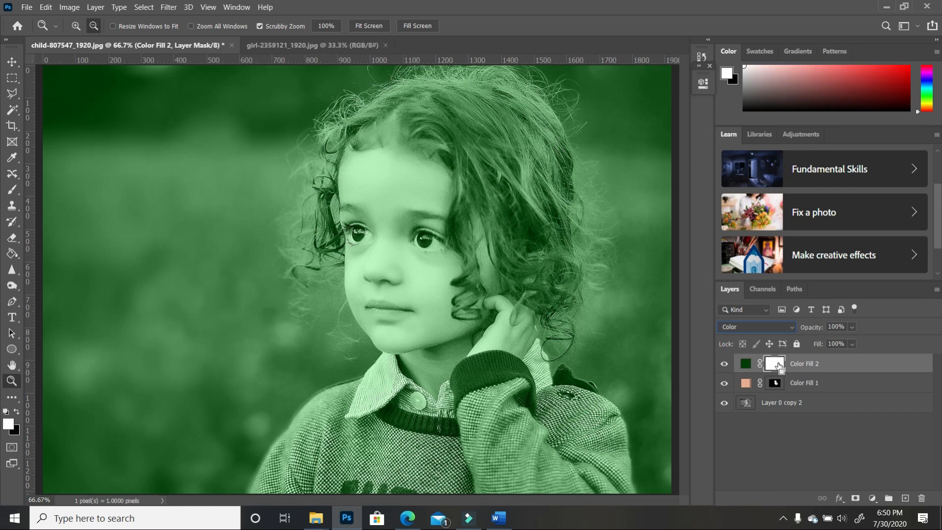
{"action": "key", "text": "ctrl+i"}
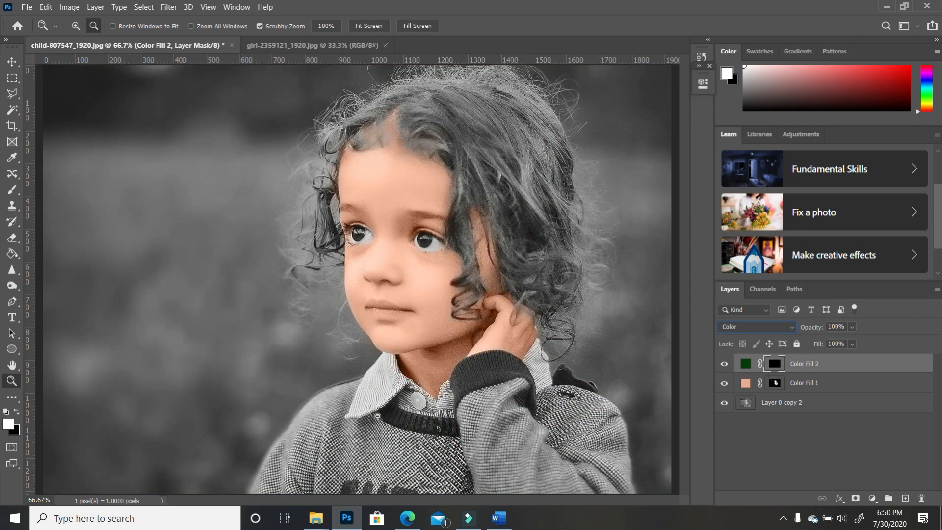
Paint white on the green layer's mask over the open background on both sides of the child, using a 511 px soft brush at 100% flow
{"action": "left_click", "coordinate": [13, 239]}
{"action": "left_click", "coordinate": [13, 190]}
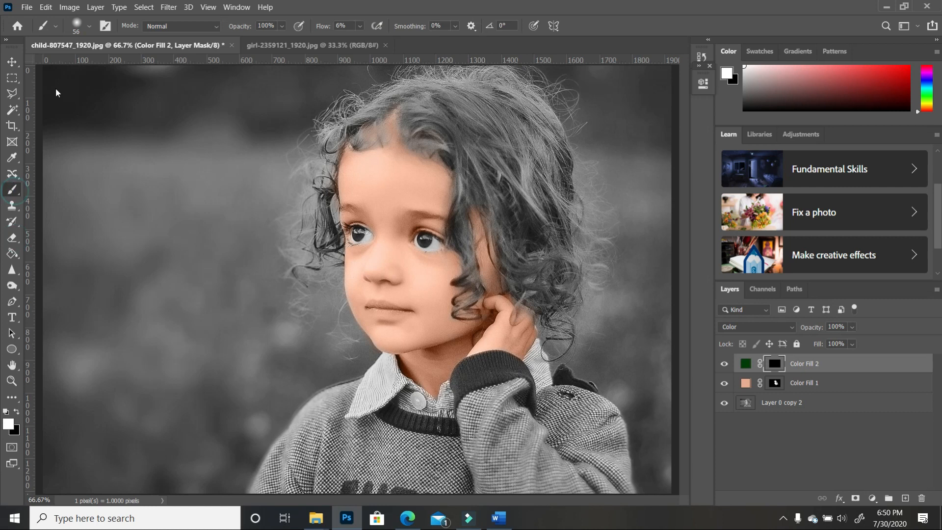
{"action": "left_click", "coordinate": [90, 27]}
{"action": "mouse_move", "coordinate": [91, 67]}
{"action": "left_mouse_down"}
{"action": "mouse_move", "coordinate": [141, 68]}
{"action": "mouse_move", "coordinate": [122, 66]}
{"action": "left_mouse_up"}
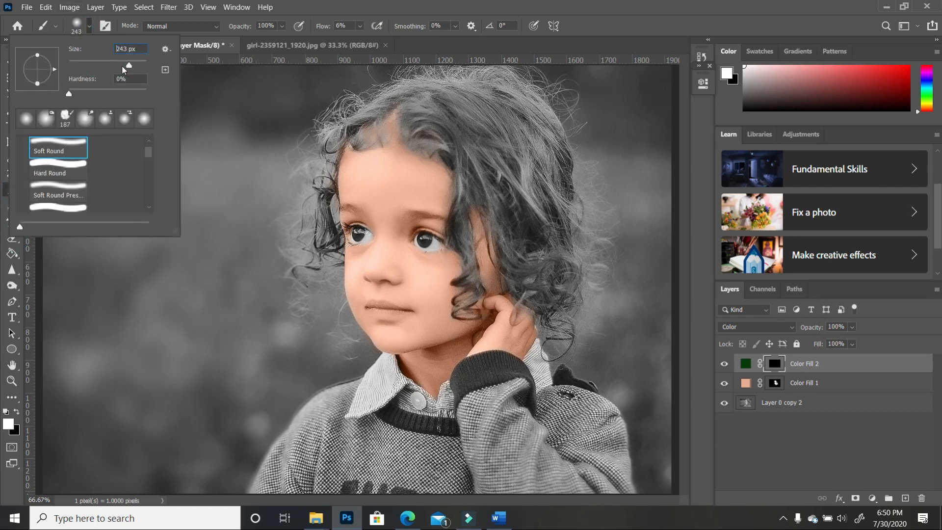
{"action": "left_click", "coordinate": [361, 26]}
{"action": "left_click_drag", "start_coordinate": [400, 37], "coordinate": [418, 39]}
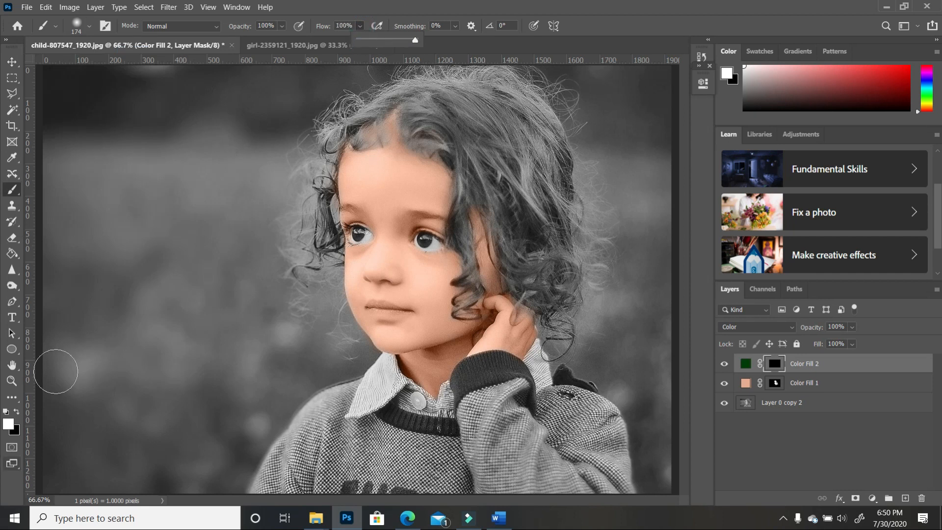
{"action": "left_click", "coordinate": [85, 30]}
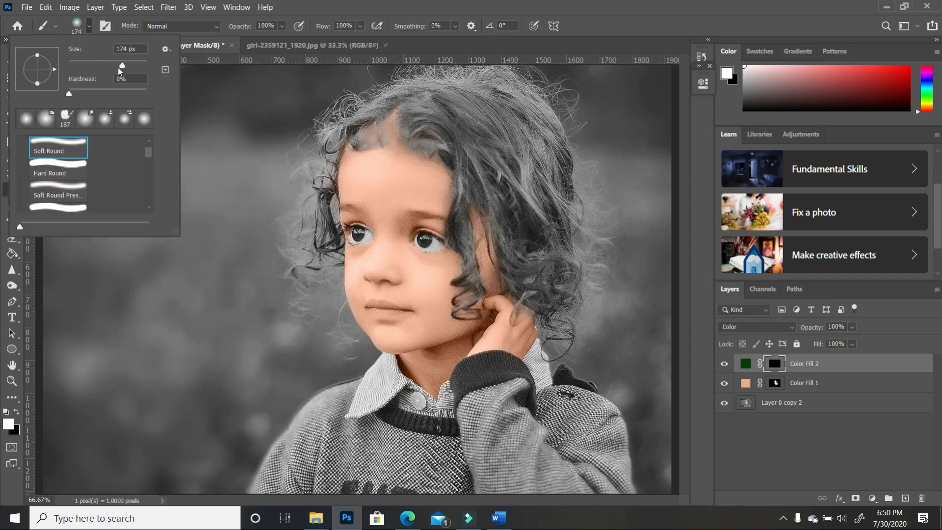
{"action": "left_click_drag", "start_coordinate": [122, 65], "coordinate": [141, 65]}
{"action": "mouse_move", "coordinate": [105, 345]}
{"action": "left_mouse_down"}
{"action": "mouse_move", "coordinate": [73, 458]}
{"action": "mouse_move", "coordinate": [153, 455]}
{"action": "mouse_move", "coordinate": [173, 464]}
{"action": "mouse_move", "coordinate": [157, 109]}
{"action": "mouse_move", "coordinate": [76, 305]}
{"action": "mouse_move", "coordinate": [108, 116]}
{"action": "mouse_move", "coordinate": [243, 103]}
{"action": "mouse_move", "coordinate": [167, 281]}
{"action": "mouse_move", "coordinate": [174, 230]}
{"action": "mouse_move", "coordinate": [238, 364]}
{"action": "mouse_move", "coordinate": [215, 392]}
{"action": "mouse_move", "coordinate": [186, 295]}
{"action": "mouse_move", "coordinate": [205, 300]}
{"action": "mouse_move", "coordinate": [154, 433]}
{"action": "mouse_move", "coordinate": [108, 372]}
{"action": "mouse_move", "coordinate": [178, 63]}
{"action": "left_mouse_up"}
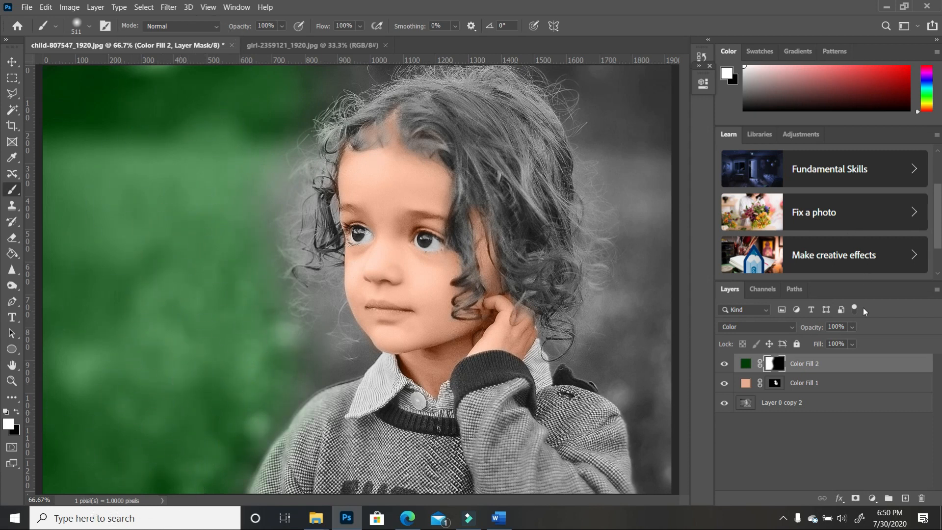
{"action": "mouse_move", "coordinate": [658, 328]}
{"action": "left_mouse_down"}
{"action": "mouse_move", "coordinate": [670, 345]}
{"action": "mouse_move", "coordinate": [684, 225]}
{"action": "mouse_move", "coordinate": [672, 133]}
{"action": "mouse_move", "coordinate": [653, 81]}
{"action": "mouse_move", "coordinate": [637, 106]}
{"action": "left_mouse_up"}
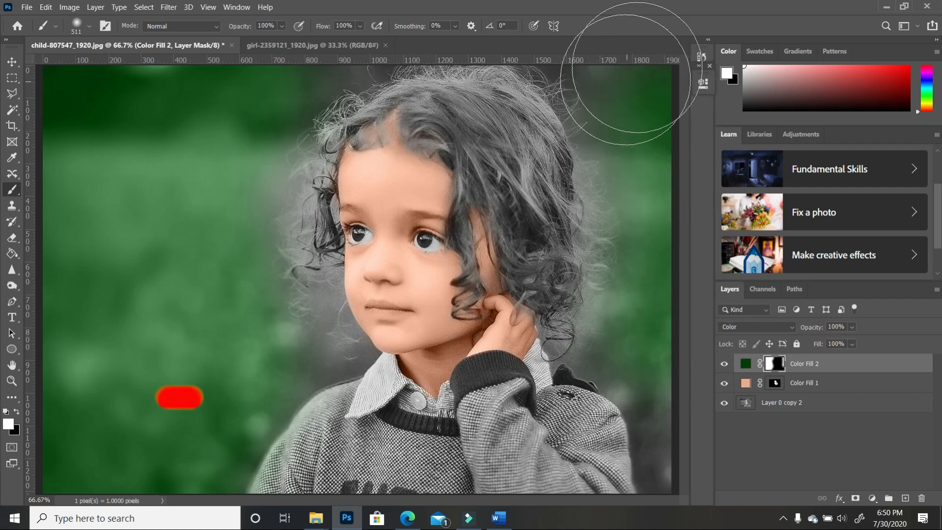
Reduce the brush to 190 px and paint green into the background closer to the hair and shoulders
{"action": "left_click", "coordinate": [89, 26]}
{"action": "left_click_drag", "start_coordinate": [139, 64], "coordinate": [125, 65]}
{"action": "left_click_drag", "start_coordinate": [615, 91], "coordinate": [602, 70]}
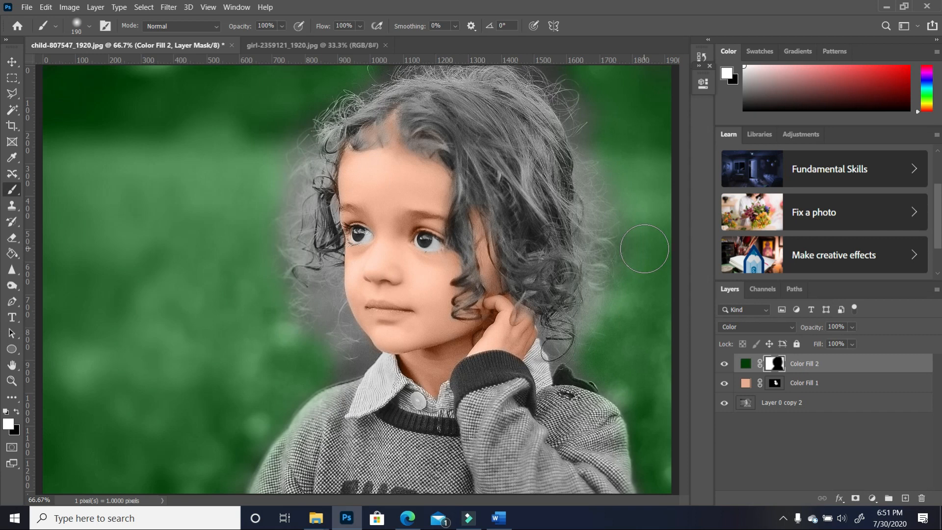
Lower the brush flow to 9% and softly blend green around the outer curls on both sides of the head
{"action": "left_click", "coordinate": [361, 26]}
{"action": "left_click_drag", "start_coordinate": [373, 39], "coordinate": [330, 44]}
{"action": "left_click", "coordinate": [295, 354]}
{"action": "mouse_move", "coordinate": [306, 327]}
{"action": "left_mouse_down"}
{"action": "mouse_move", "coordinate": [313, 301]}
{"action": "mouse_move", "coordinate": [318, 352]}
{"action": "mouse_move", "coordinate": [321, 314]}
{"action": "mouse_move", "coordinate": [323, 352]}
{"action": "mouse_move", "coordinate": [347, 368]}
{"action": "mouse_move", "coordinate": [331, 326]}
{"action": "mouse_move", "coordinate": [348, 356]}
{"action": "mouse_move", "coordinate": [316, 369]}
{"action": "mouse_move", "coordinate": [301, 331]}
{"action": "mouse_move", "coordinate": [260, 318]}
{"action": "mouse_move", "coordinate": [271, 212]}
{"action": "mouse_move", "coordinate": [264, 222]}
{"action": "mouse_move", "coordinate": [267, 275]}
{"action": "mouse_move", "coordinate": [276, 146]}
{"action": "mouse_move", "coordinate": [278, 220]}
{"action": "mouse_move", "coordinate": [285, 153]}
{"action": "mouse_move", "coordinate": [277, 243]}
{"action": "mouse_move", "coordinate": [273, 168]}
{"action": "mouse_move", "coordinate": [291, 100]}
{"action": "mouse_move", "coordinate": [277, 150]}
{"action": "mouse_move", "coordinate": [302, 145]}
{"action": "mouse_move", "coordinate": [269, 198]}
{"action": "left_mouse_up"}
{"action": "mouse_move", "coordinate": [620, 341]}
{"action": "left_mouse_down"}
{"action": "mouse_move", "coordinate": [607, 361]}
{"action": "mouse_move", "coordinate": [584, 355]}
{"action": "mouse_move", "coordinate": [602, 292]}
{"action": "mouse_move", "coordinate": [597, 318]}
{"action": "mouse_move", "coordinate": [627, 299]}
{"action": "left_mouse_up"}
{"action": "mouse_move", "coordinate": [608, 159]}
{"action": "left_mouse_down"}
{"action": "mouse_move", "coordinate": [569, 90]}
{"action": "mouse_move", "coordinate": [589, 151]}
{"action": "mouse_move", "coordinate": [585, 110]}
{"action": "mouse_move", "coordinate": [537, 59]}
{"action": "mouse_move", "coordinate": [562, 79]}
{"action": "mouse_move", "coordinate": [577, 109]}
{"action": "mouse_move", "coordinate": [544, 70]}
{"action": "mouse_move", "coordinate": [596, 139]}
{"action": "mouse_move", "coordinate": [606, 203]}
{"action": "mouse_move", "coordinate": [611, 169]}
{"action": "mouse_move", "coordinate": [614, 342]}
{"action": "mouse_move", "coordinate": [603, 337]}
{"action": "mouse_move", "coordinate": [585, 359]}
{"action": "mouse_move", "coordinate": [562, 350]}
{"action": "mouse_move", "coordinate": [560, 336]}
{"action": "mouse_move", "coordinate": [557, 350]}
{"action": "mouse_move", "coordinate": [647, 382]}
{"action": "left_mouse_up"}
{"action": "mouse_move", "coordinate": [341, 347]}
{"action": "left_mouse_down"}
{"action": "mouse_move", "coordinate": [345, 355]}
{"action": "mouse_move", "coordinate": [302, 339]}
{"action": "mouse_move", "coordinate": [301, 328]}
{"action": "left_mouse_up"}
Paint black on the green layer's mask at 100% flow to remove the green spill from the sweater shoulder and collar
{"action": "key", "text": "x"}
{"action": "left_click_drag", "start_coordinate": [350, 419], "coordinate": [329, 422]}
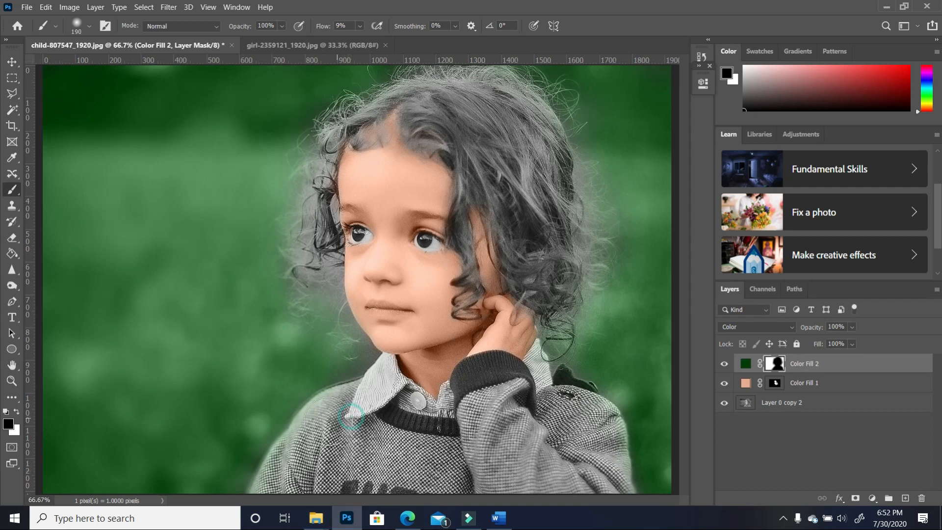
{"action": "left_click", "coordinate": [359, 26]}
{"action": "left_click_drag", "start_coordinate": [363, 39], "coordinate": [451, 49]}
{"action": "left_click", "coordinate": [347, 415]}
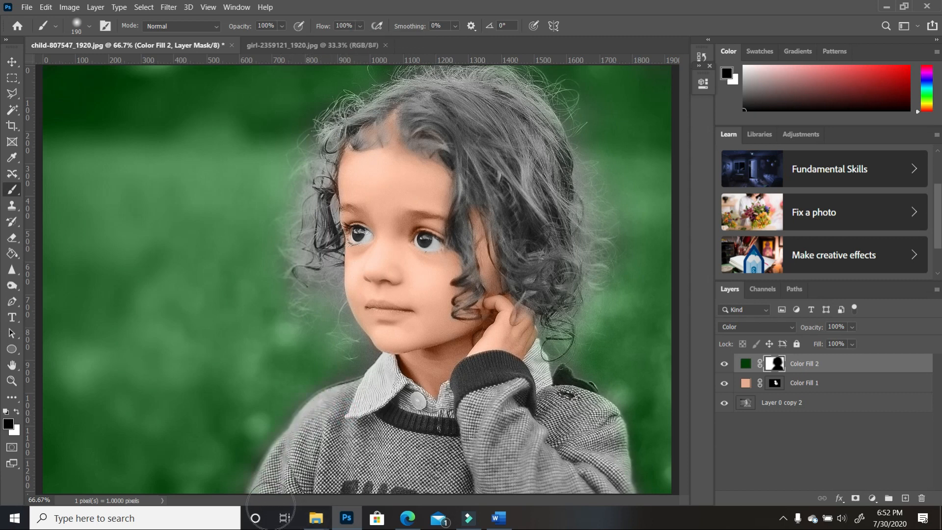
Add a Solid Color fill layer in dark brown 201607 for the hair
{"action": "left_click", "coordinate": [872, 498]}
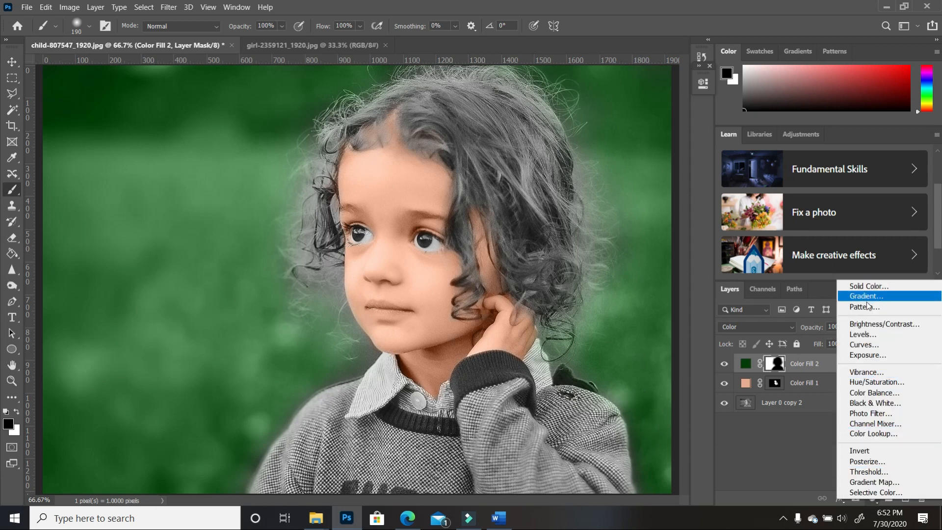
{"action": "left_click", "coordinate": [876, 288]}
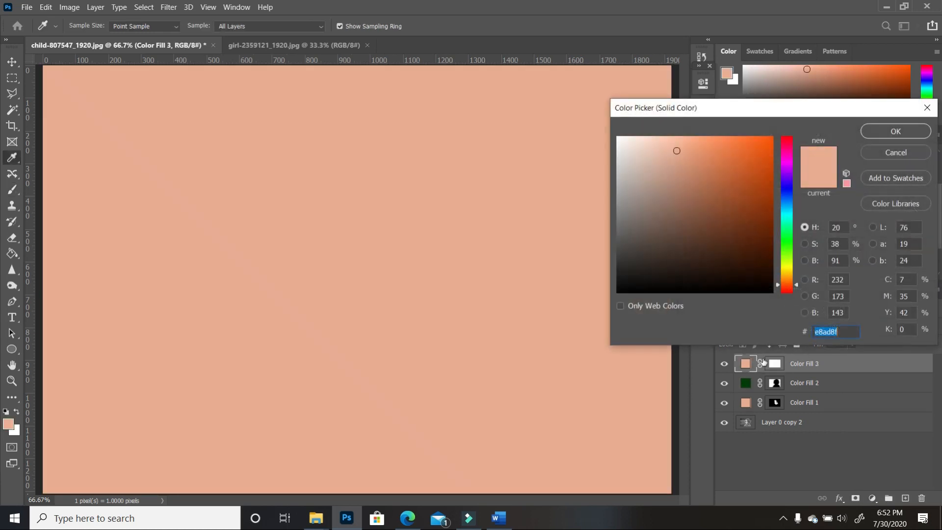
{"action": "left_click", "coordinate": [761, 283]}
{"action": "left_click", "coordinate": [768, 272]}
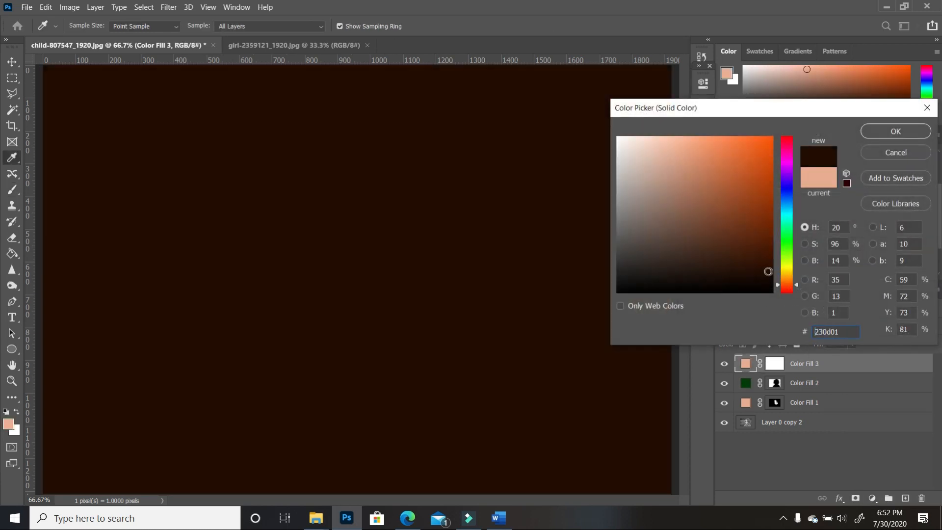
{"action": "left_click", "coordinate": [761, 280]}
{"action": "left_click", "coordinate": [769, 274]}
{"action": "left_click", "coordinate": [737, 274]}
{"action": "left_click_drag", "start_coordinate": [796, 284], "coordinate": [796, 279]}
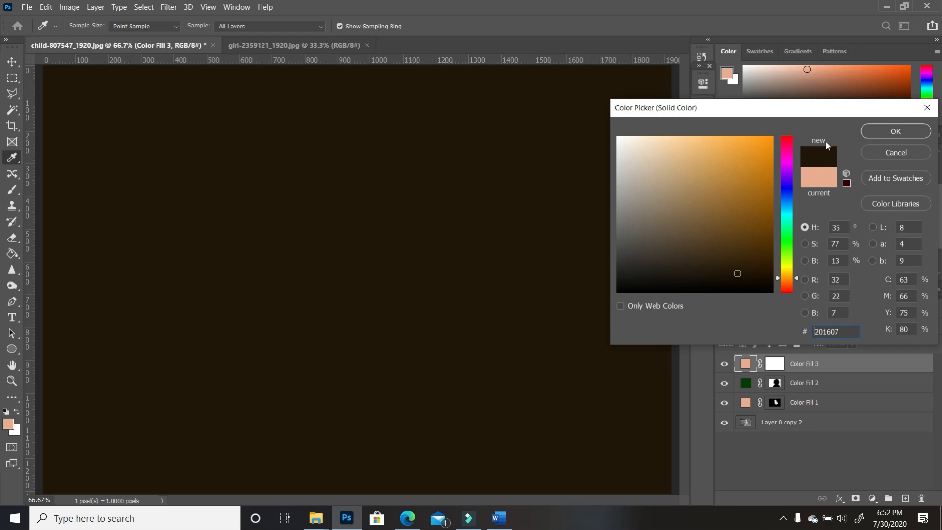
{"action": "left_click", "coordinate": [901, 134]}
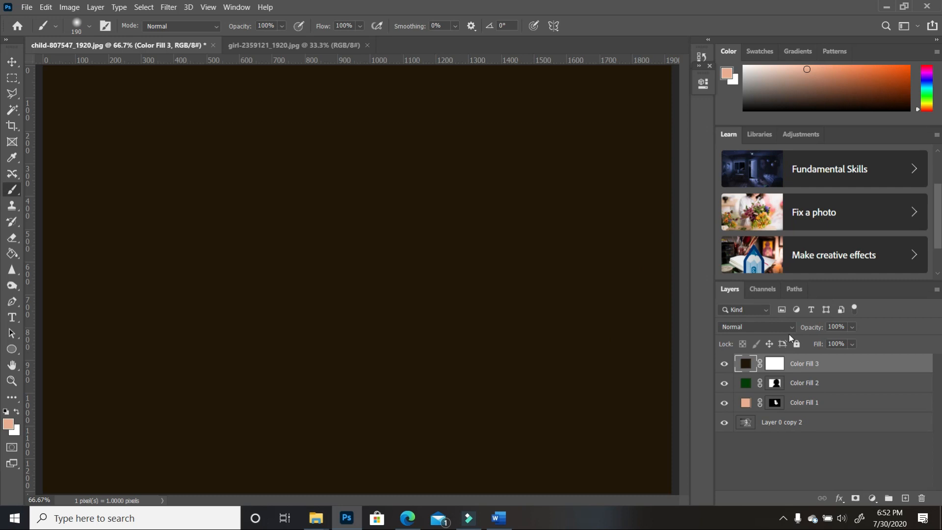
Set the brown fill layer's blend mode to Color and invert its mask to black
{"action": "left_click", "coordinate": [791, 330]}
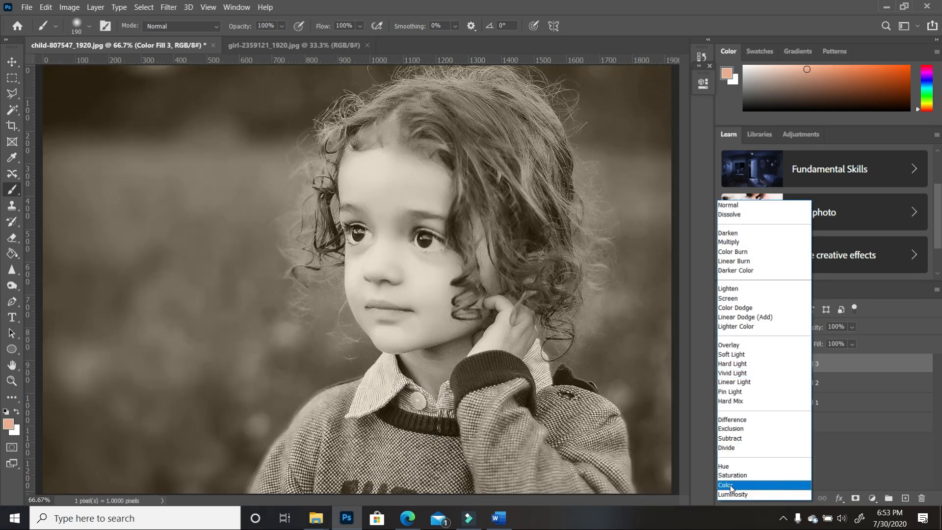
{"action": "left_click", "coordinate": [731, 485]}
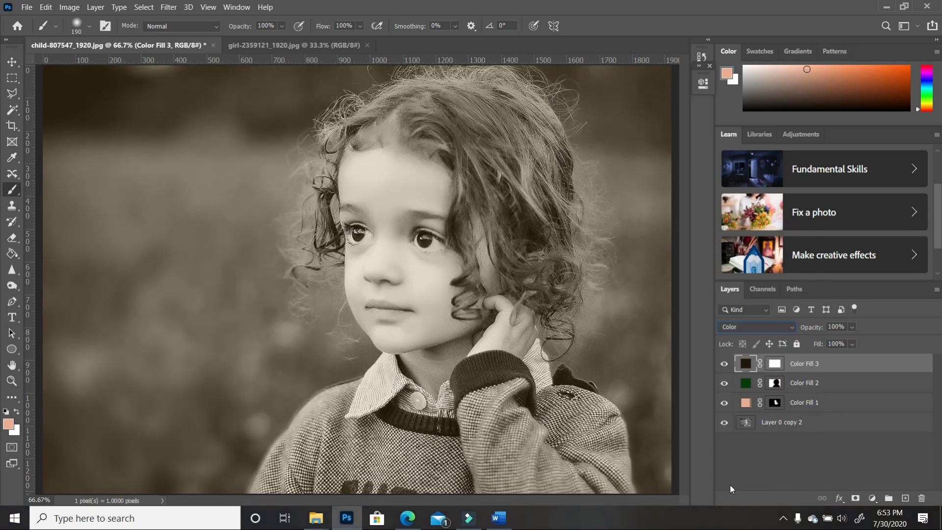
{"action": "left_click", "coordinate": [775, 365]}
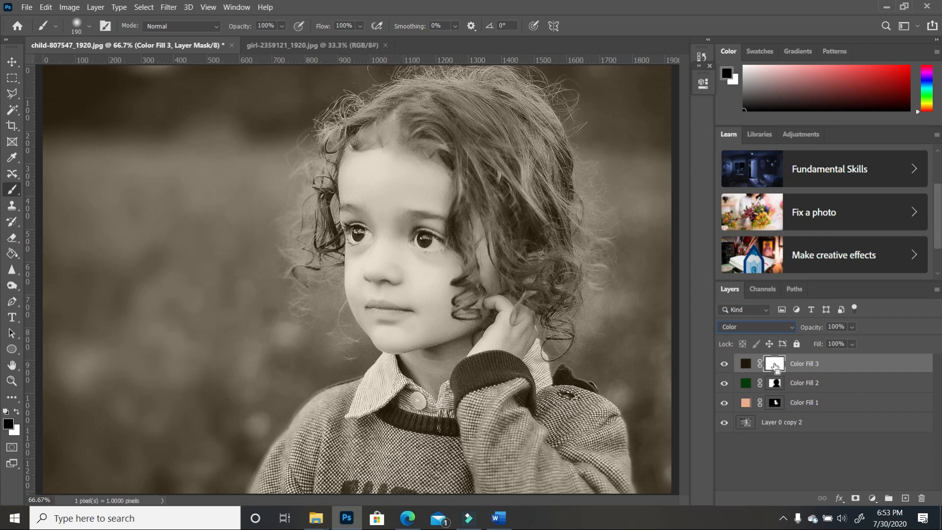
{"action": "key", "text": "ctrl+i"}
Paint white on the brown layer's mask over the crown, side locks and curls, reducing the brush to 64 px for the narrower areas
{"action": "left_click", "coordinate": [17, 412]}
{"action": "mouse_move", "coordinate": [508, 126]}
{"action": "left_mouse_down"}
{"action": "mouse_move", "coordinate": [469, 108]}
{"action": "mouse_move", "coordinate": [518, 150]}
{"action": "mouse_move", "coordinate": [486, 108]}
{"action": "mouse_move", "coordinate": [534, 170]}
{"action": "mouse_move", "coordinate": [543, 123]}
{"action": "mouse_move", "coordinate": [479, 103]}
{"action": "mouse_move", "coordinate": [427, 116]}
{"action": "mouse_move", "coordinate": [467, 142]}
{"action": "mouse_move", "coordinate": [429, 100]}
{"action": "mouse_move", "coordinate": [439, 142]}
{"action": "mouse_move", "coordinate": [477, 147]}
{"action": "mouse_move", "coordinate": [437, 105]}
{"action": "mouse_move", "coordinate": [524, 143]}
{"action": "mouse_move", "coordinate": [481, 150]}
{"action": "mouse_move", "coordinate": [532, 234]}
{"action": "mouse_move", "coordinate": [548, 240]}
{"action": "mouse_move", "coordinate": [531, 247]}
{"action": "mouse_move", "coordinate": [536, 278]}
{"action": "mouse_move", "coordinate": [553, 211]}
{"action": "mouse_move", "coordinate": [524, 249]}
{"action": "mouse_move", "coordinate": [436, 120]}
{"action": "left_mouse_up"}
{"action": "left_click", "coordinate": [88, 26]}
{"action": "left_click_drag", "start_coordinate": [125, 63], "coordinate": [111, 63]}
{"action": "mouse_move", "coordinate": [355, 110]}
{"action": "left_mouse_down"}
{"action": "mouse_move", "coordinate": [334, 138]}
{"action": "mouse_move", "coordinate": [330, 241]}
{"action": "left_mouse_up"}
{"action": "mouse_move", "coordinate": [530, 205]}
{"action": "left_mouse_down"}
{"action": "mouse_move", "coordinate": [468, 265]}
{"action": "mouse_move", "coordinate": [536, 294]}
{"action": "left_mouse_up"}
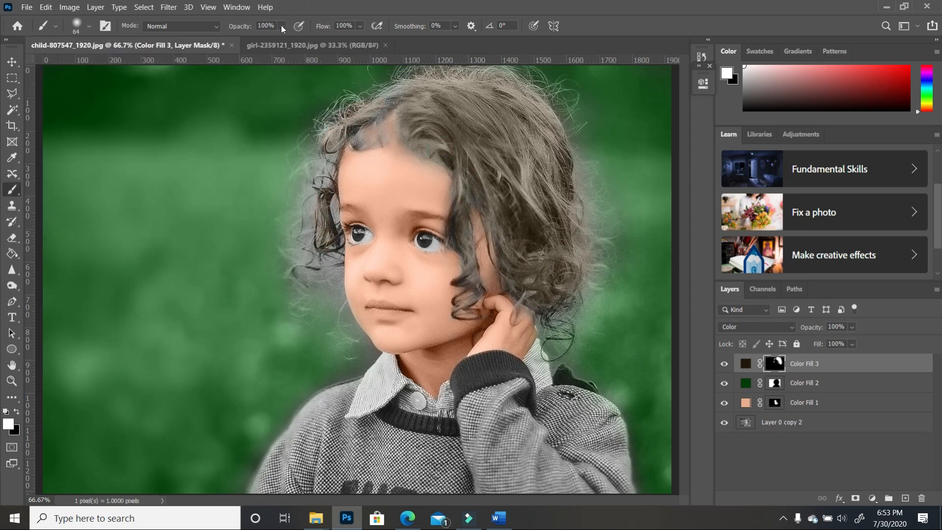
Lower the brush flow to 52% and paint brown along the parting, the front hairline and the lower curls near the hand
{"action": "left_click", "coordinate": [361, 26]}
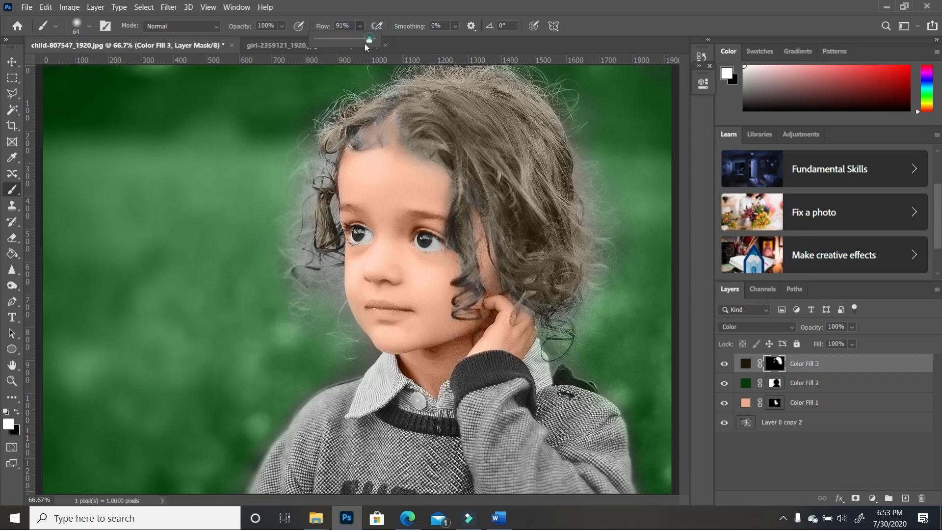
{"action": "left_click", "coordinate": [412, 132]}
{"action": "mouse_move", "coordinate": [362, 136]}
{"action": "left_mouse_down"}
{"action": "mouse_move", "coordinate": [357, 147]}
{"action": "mouse_move", "coordinate": [376, 138]}
{"action": "mouse_move", "coordinate": [379, 107]}
{"action": "mouse_move", "coordinate": [378, 126]}
{"action": "left_mouse_up"}
{"action": "left_click_drag", "start_coordinate": [565, 279], "coordinate": [566, 347]}
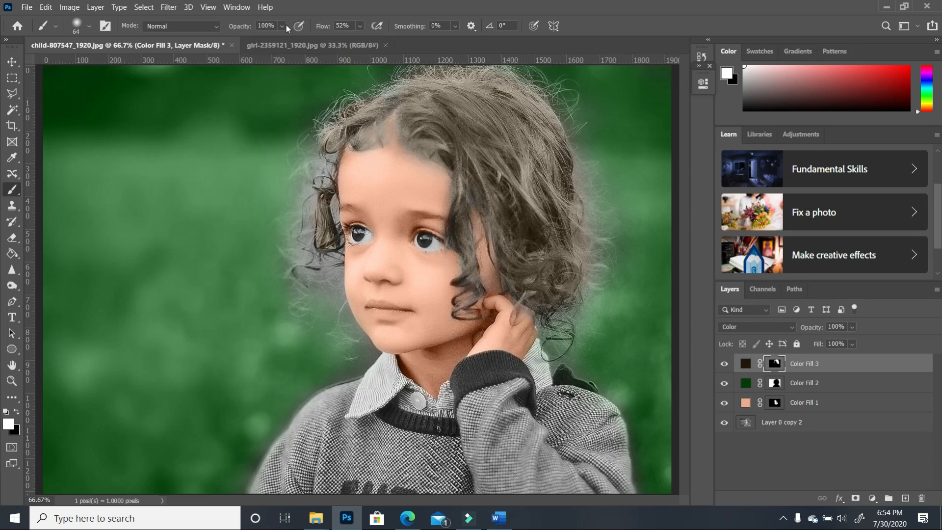
Paint brown at 17% flow over the flyaway curls on the raised-hand side, and lower the flow to 4% for the wisps beside the chin
{"action": "left_click", "coordinate": [360, 26]}
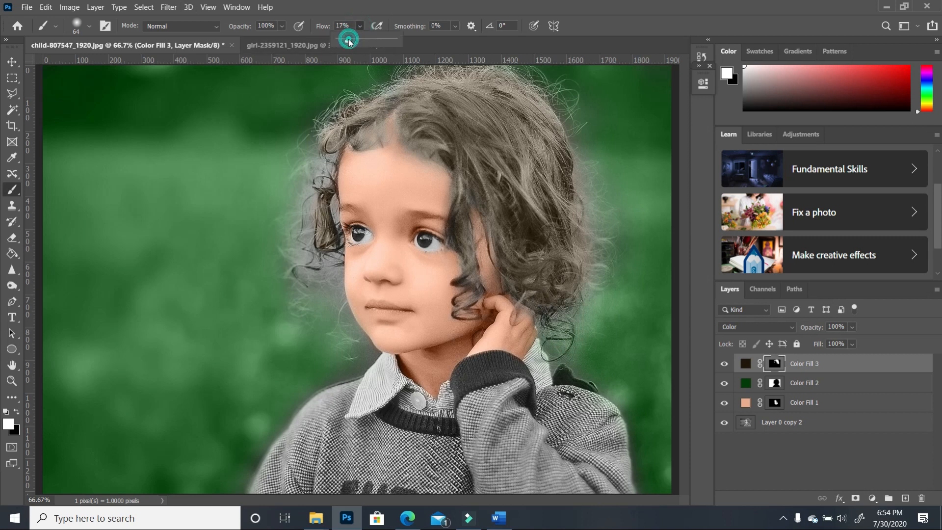
{"action": "mouse_move", "coordinate": [567, 324]}
{"action": "left_mouse_down"}
{"action": "mouse_move", "coordinate": [548, 347]}
{"action": "mouse_move", "coordinate": [569, 330]}
{"action": "mouse_move", "coordinate": [567, 296]}
{"action": "mouse_move", "coordinate": [587, 306]}
{"action": "left_mouse_up"}
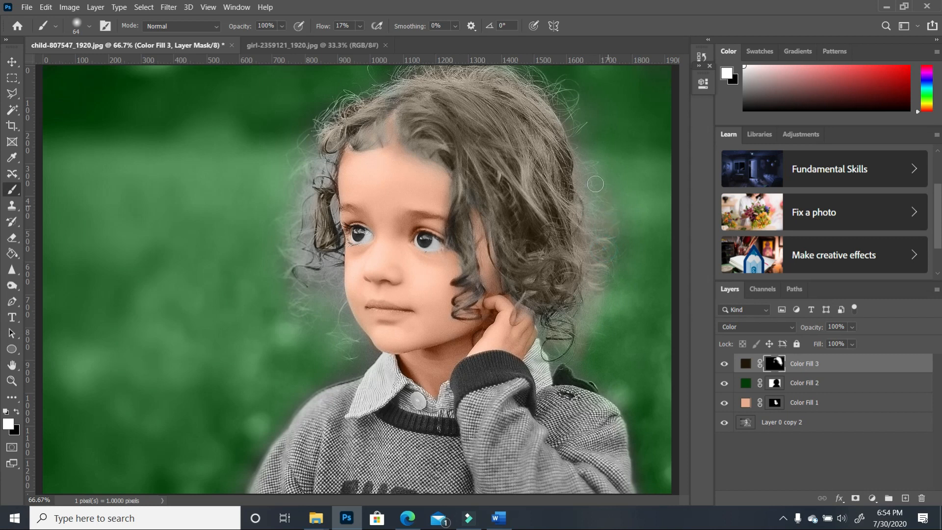
{"action": "mouse_move", "coordinate": [592, 166]}
{"action": "left_mouse_down"}
{"action": "mouse_move", "coordinate": [603, 219]}
{"action": "mouse_move", "coordinate": [590, 204]}
{"action": "mouse_move", "coordinate": [613, 208]}
{"action": "left_mouse_up"}
{"action": "key", "text": "shift+0"}
{"action": "key", "text": "shift+1"}
{"action": "left_click", "coordinate": [360, 26]}
{"action": "left_click_drag", "start_coordinate": [360, 42], "coordinate": [371, 42]}
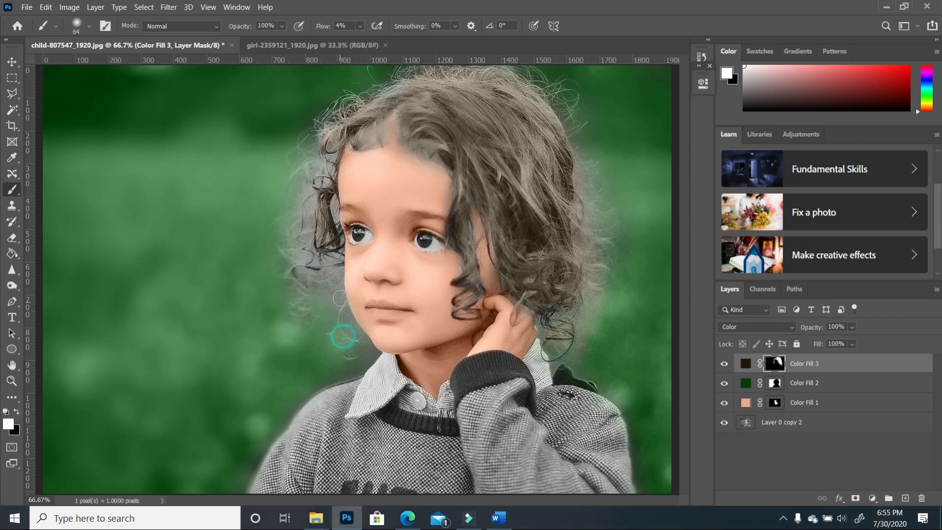
Paint white on the green layer's mask at 13% and 6% flow to blend the background through the wispy curls beside the cheek
{"action": "left_click", "coordinate": [775, 382]}
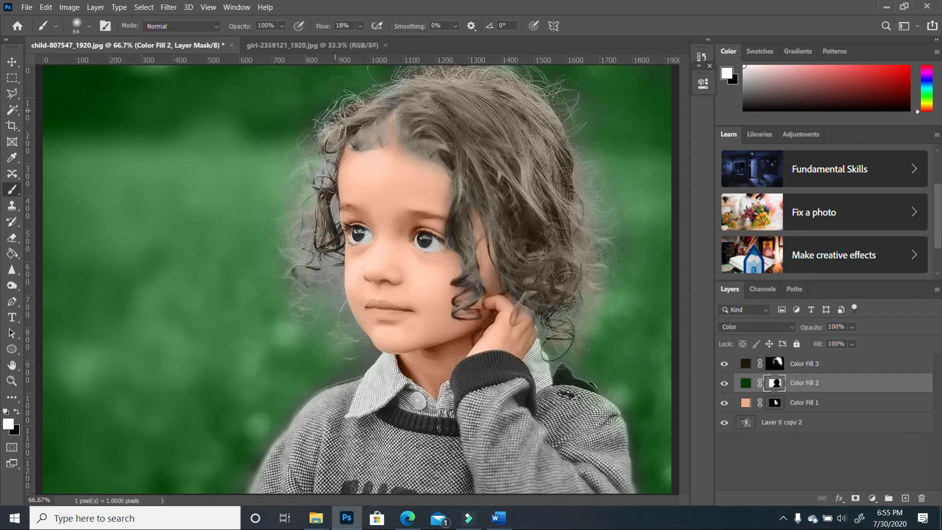
{"action": "left_click_drag", "start_coordinate": [361, 26], "coordinate": [358, 26]}
{"action": "left_click", "coordinate": [299, 199]}
{"action": "mouse_move", "coordinate": [292, 236]}
{"action": "left_mouse_down"}
{"action": "mouse_move", "coordinate": [298, 287]}
{"action": "mouse_move", "coordinate": [294, 221]}
{"action": "left_mouse_up"}
{"action": "mouse_move", "coordinate": [306, 288]}
{"action": "left_mouse_down"}
{"action": "mouse_move", "coordinate": [305, 264]}
{"action": "mouse_move", "coordinate": [319, 256]}
{"action": "mouse_move", "coordinate": [325, 278]}
{"action": "mouse_move", "coordinate": [337, 276]}
{"action": "mouse_move", "coordinate": [308, 284]}
{"action": "mouse_move", "coordinate": [328, 261]}
{"action": "left_mouse_up"}
{"action": "left_click_drag", "start_coordinate": [314, 196], "coordinate": [297, 236]}
{"action": "mouse_move", "coordinate": [299, 322]}
{"action": "left_mouse_down"}
{"action": "mouse_move", "coordinate": [328, 287]}
{"action": "mouse_move", "coordinate": [314, 335]}
{"action": "left_mouse_up"}
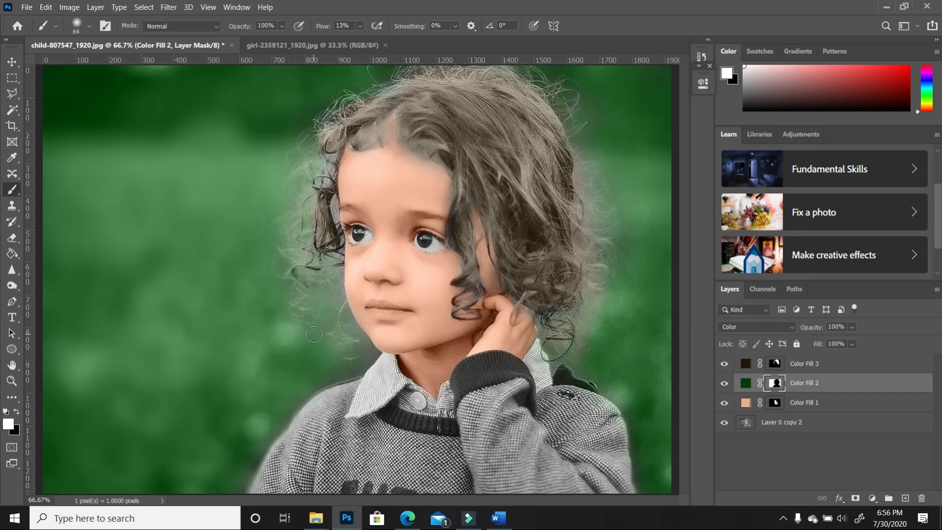
{"action": "left_click", "coordinate": [360, 26]}
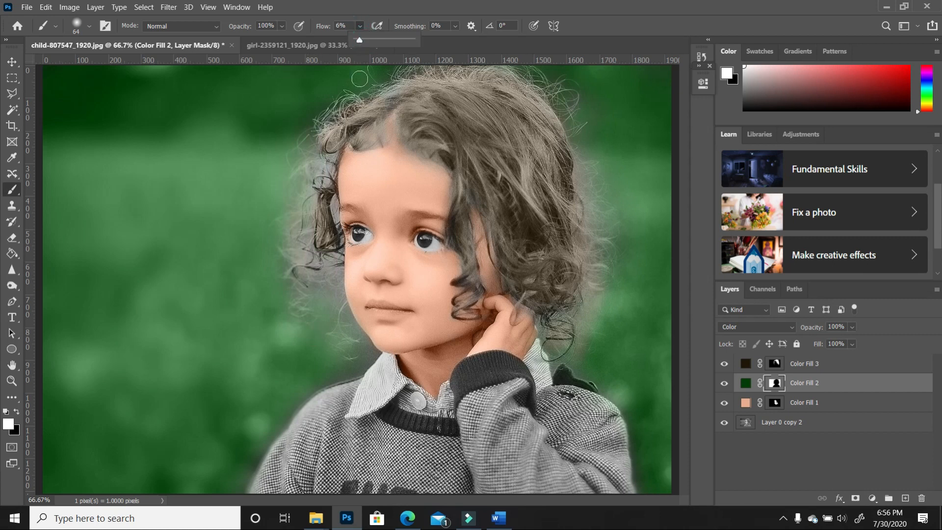
{"action": "left_click", "coordinate": [294, 277]}
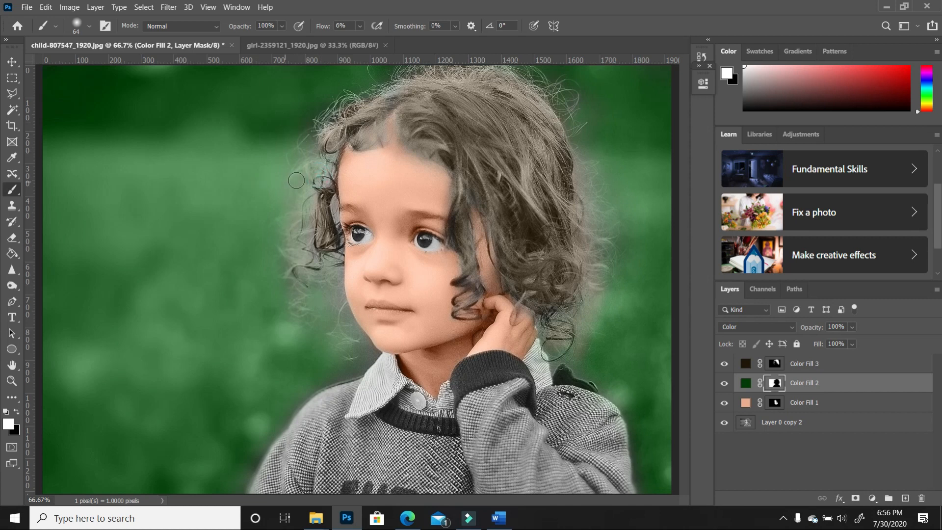
Paint white on the green layer's mask in the gap between the side lock and the forehead, using a 36 px brush at 19% flow
{"action": "left_click", "coordinate": [12, 380]}
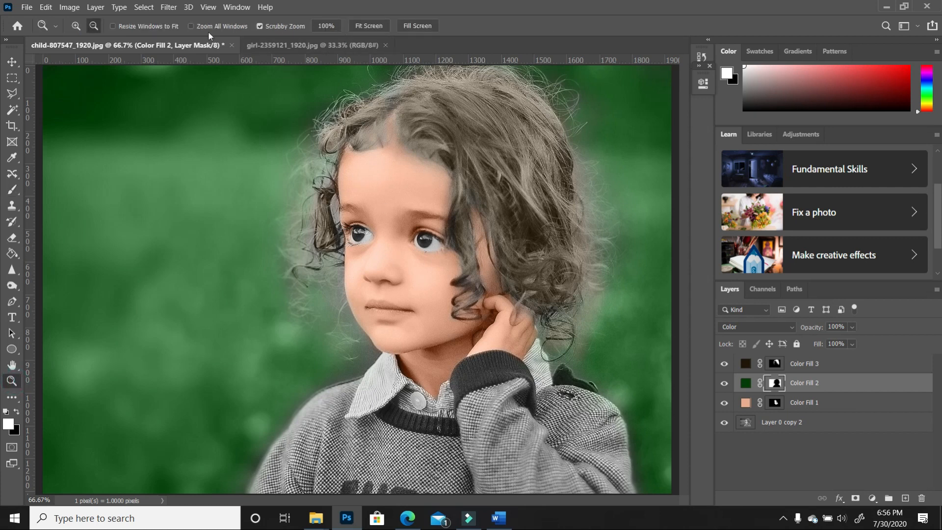
{"action": "left_click", "coordinate": [76, 26]}
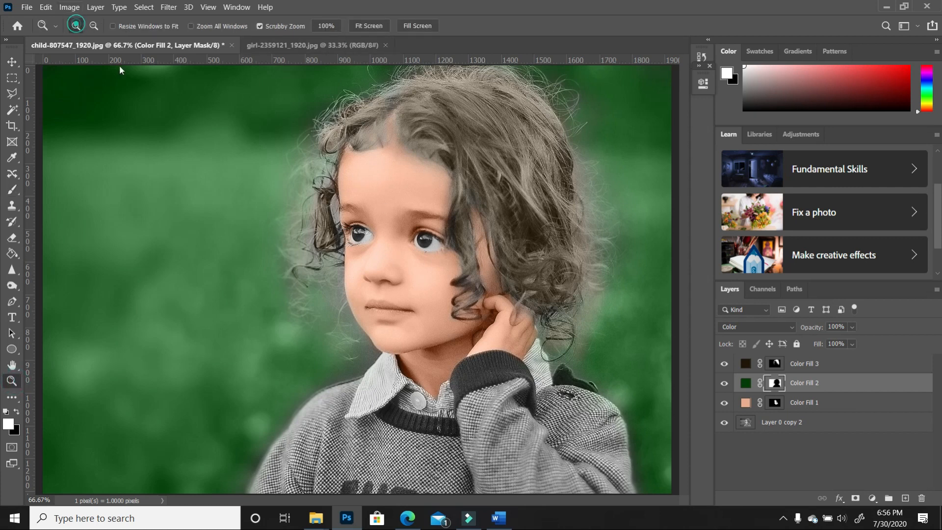
{"action": "left_click", "coordinate": [326, 206]}
{"action": "left_click", "coordinate": [339, 208]}
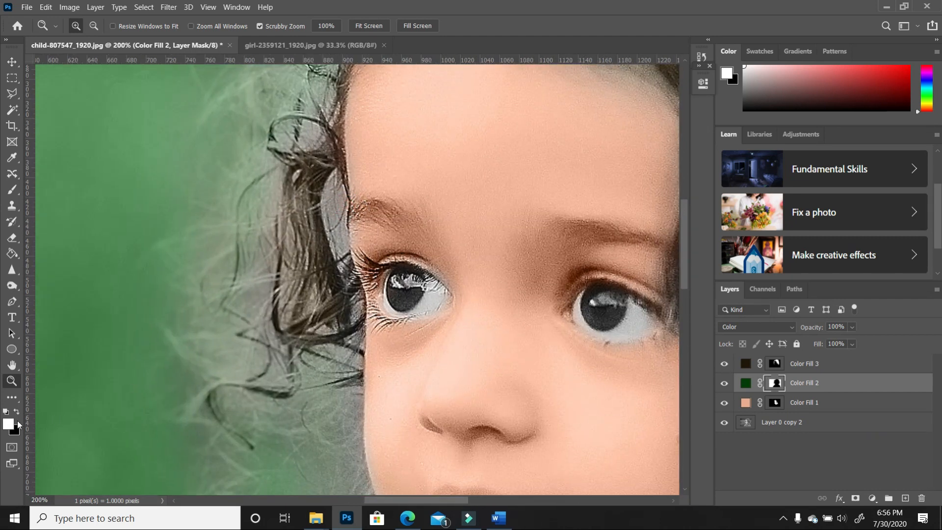
{"action": "left_click", "coordinate": [12, 238]}
{"action": "left_click", "coordinate": [12, 190]}
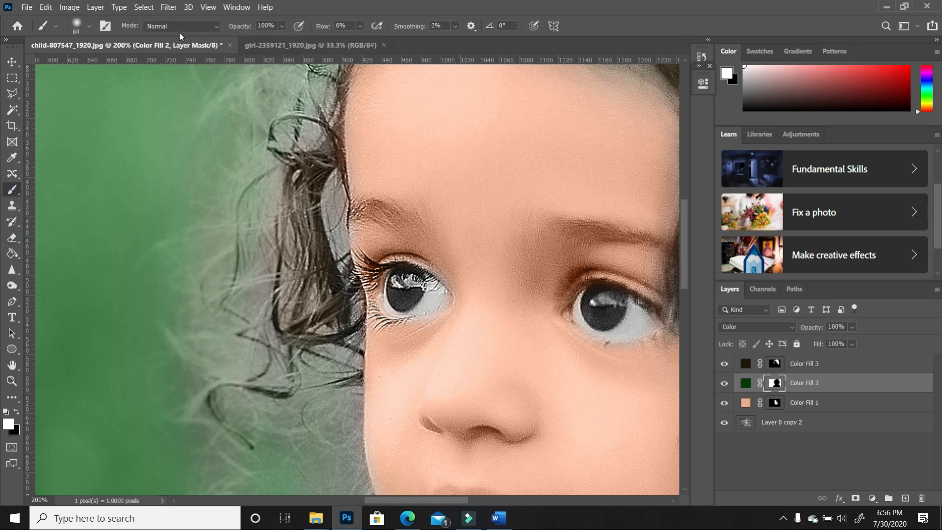
{"action": "left_click", "coordinate": [84, 28]}
{"action": "left_click_drag", "start_coordinate": [85, 65], "coordinate": [83, 65]}
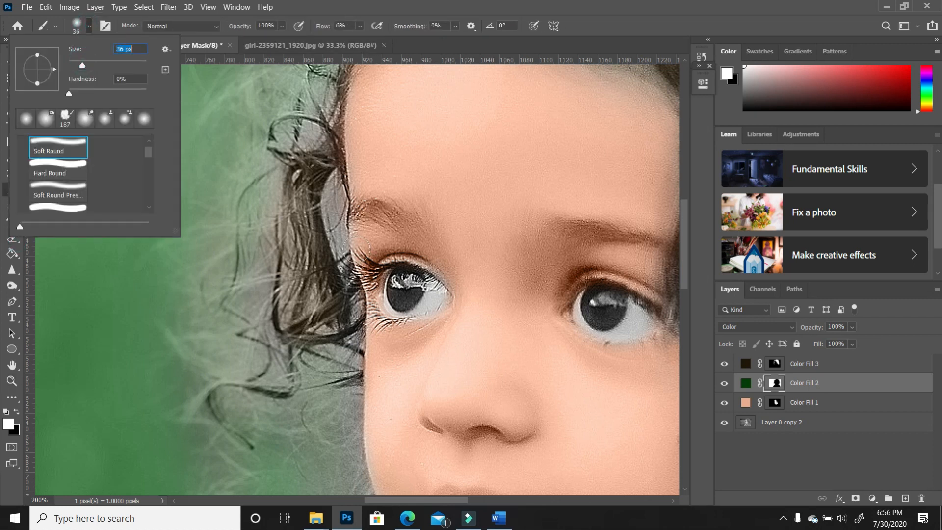
{"action": "left_click", "coordinate": [336, 206]}
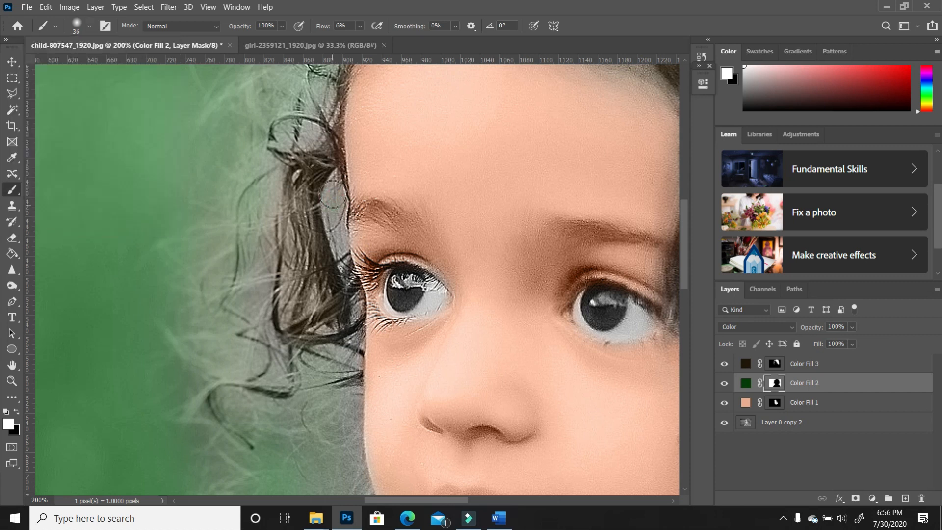
{"action": "left_click", "coordinate": [359, 26]}
{"action": "left_click", "coordinate": [370, 39]}
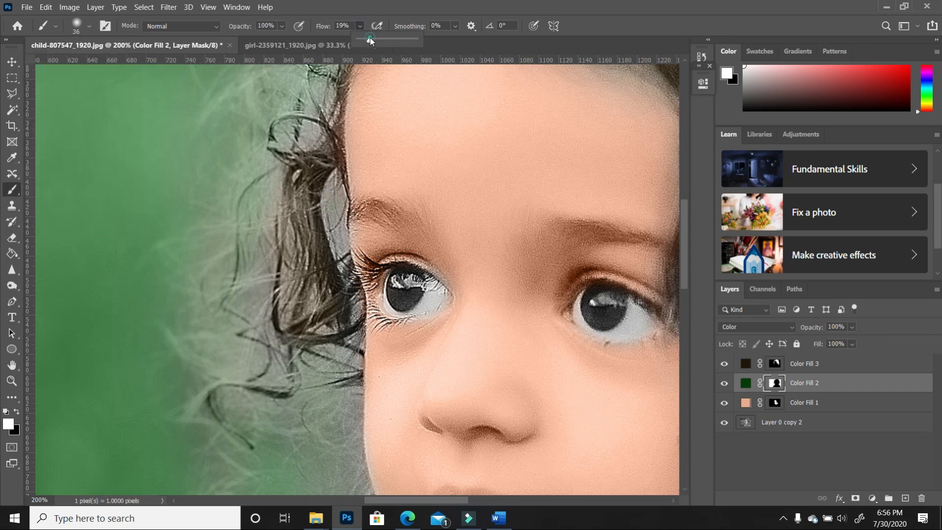
{"action": "left_click", "coordinate": [337, 205]}
{"action": "mouse_move", "coordinate": [338, 205]}
{"action": "left_mouse_down"}
{"action": "mouse_move", "coordinate": [337, 252]}
{"action": "mouse_move", "coordinate": [333, 188]}
{"action": "mouse_move", "coordinate": [336, 226]}
{"action": "left_mouse_up"}
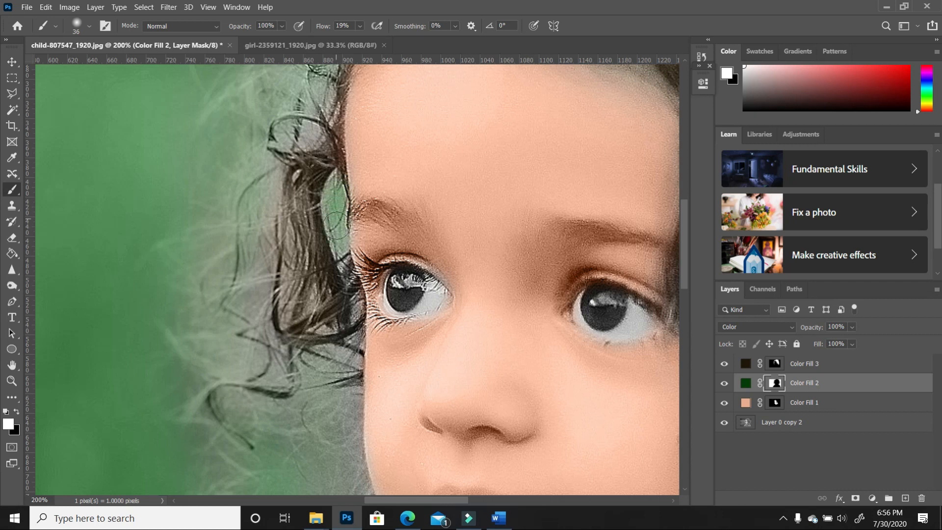
Paint green at 19% flow over the gray background among the wisps beside the cheek and chin, down to the shirt collar
{"action": "mouse_move", "coordinate": [328, 395]}
{"action": "left_mouse_down"}
{"action": "mouse_move", "coordinate": [311, 444]}
{"action": "mouse_move", "coordinate": [343, 431]}
{"action": "mouse_move", "coordinate": [351, 393]}
{"action": "mouse_move", "coordinate": [340, 480]}
{"action": "mouse_move", "coordinate": [331, 416]}
{"action": "mouse_move", "coordinate": [346, 471]}
{"action": "left_mouse_up"}
{"action": "left_click_drag", "start_coordinate": [686, 220], "coordinate": [686, 276]}
{"action": "mouse_move", "coordinate": [433, 427]}
{"action": "left_mouse_down"}
{"action": "mouse_move", "coordinate": [449, 375]}
{"action": "mouse_move", "coordinate": [381, 439]}
{"action": "mouse_move", "coordinate": [396, 436]}
{"action": "mouse_move", "coordinate": [353, 451]}
{"action": "left_mouse_up"}
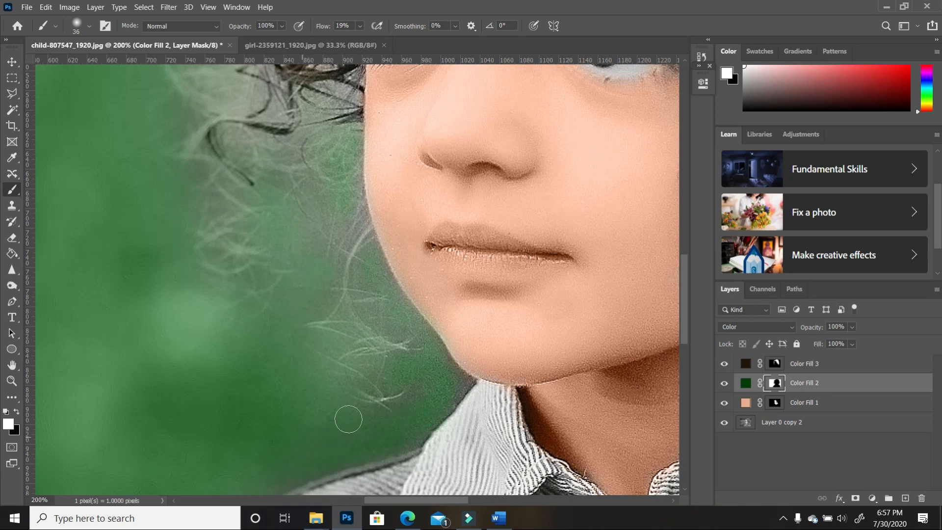
{"action": "left_click", "coordinate": [12, 381]}
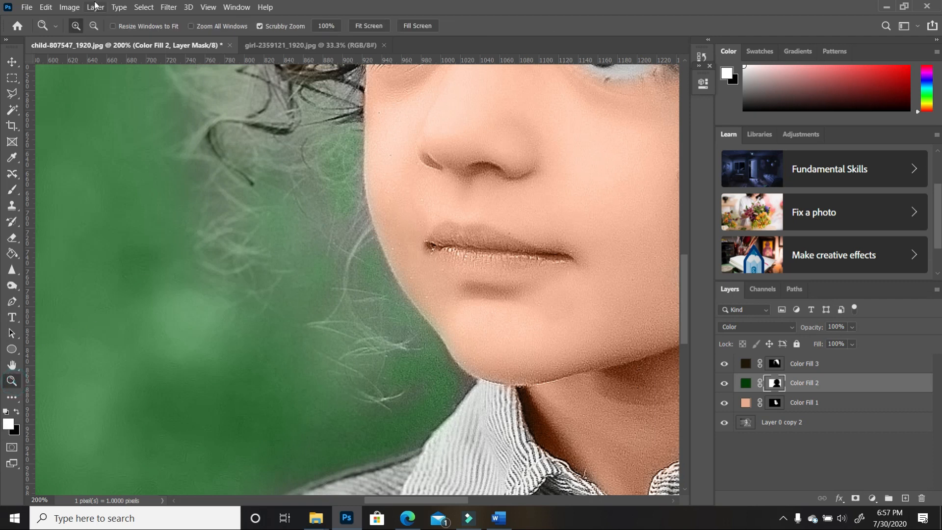
{"action": "left_click", "coordinate": [381, 29]}
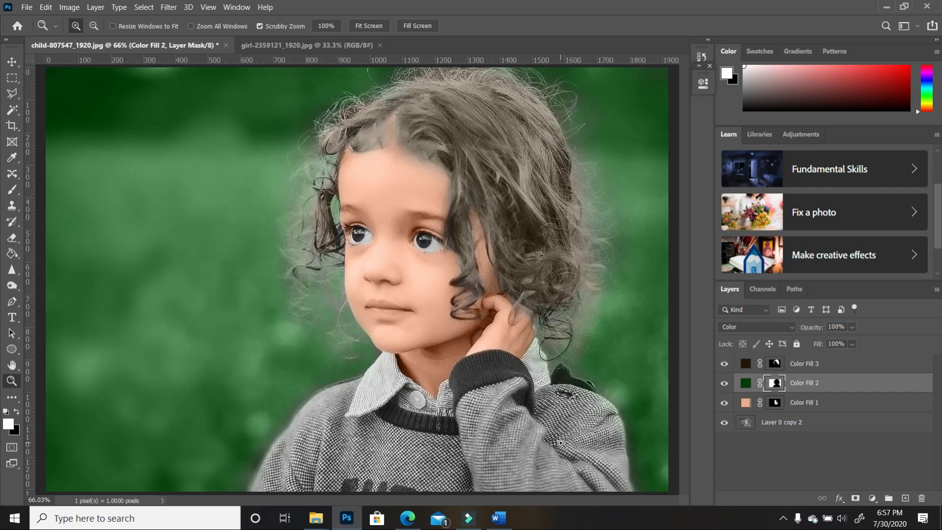
Add a Solid Color fill layer in navy blue 022968 and move it above the brown hair layer
{"action": "left_click", "coordinate": [873, 498]}
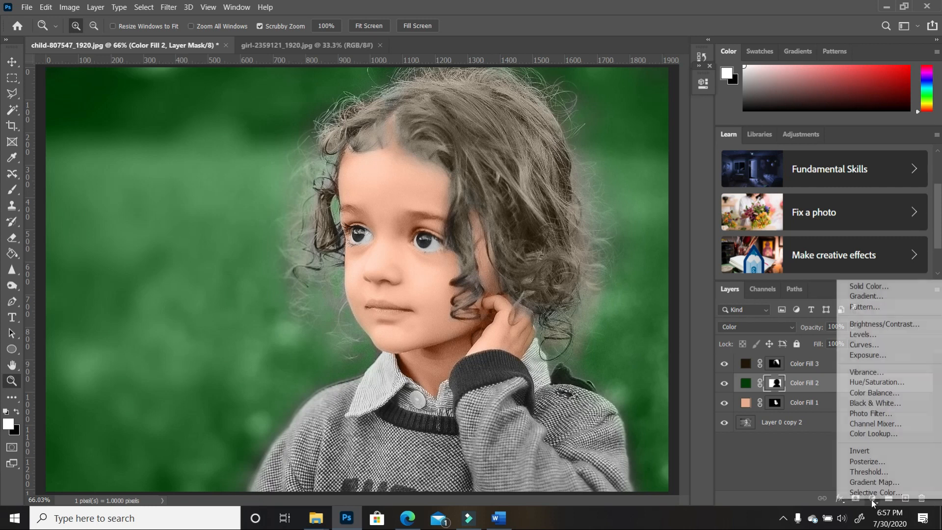
{"action": "left_click", "coordinate": [870, 287]}
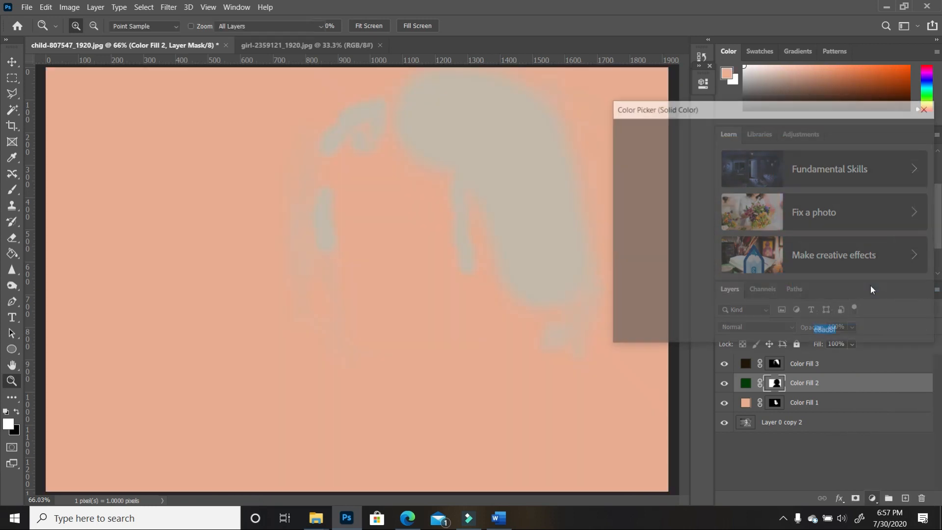
{"action": "left_click_drag", "start_coordinate": [787, 232], "coordinate": [787, 185]}
{"action": "left_click_drag", "start_coordinate": [771, 270], "coordinate": [770, 229]}
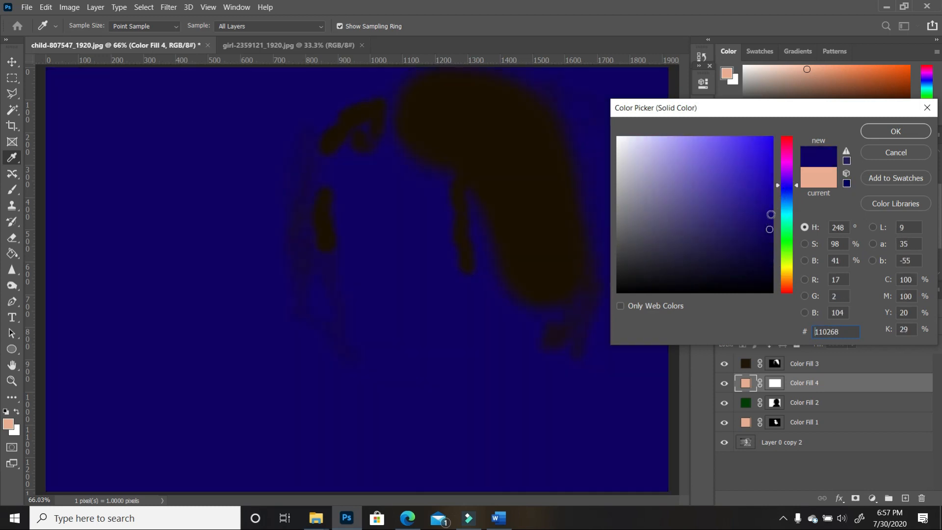
{"action": "left_click_drag", "start_coordinate": [789, 189], "coordinate": [788, 199]}
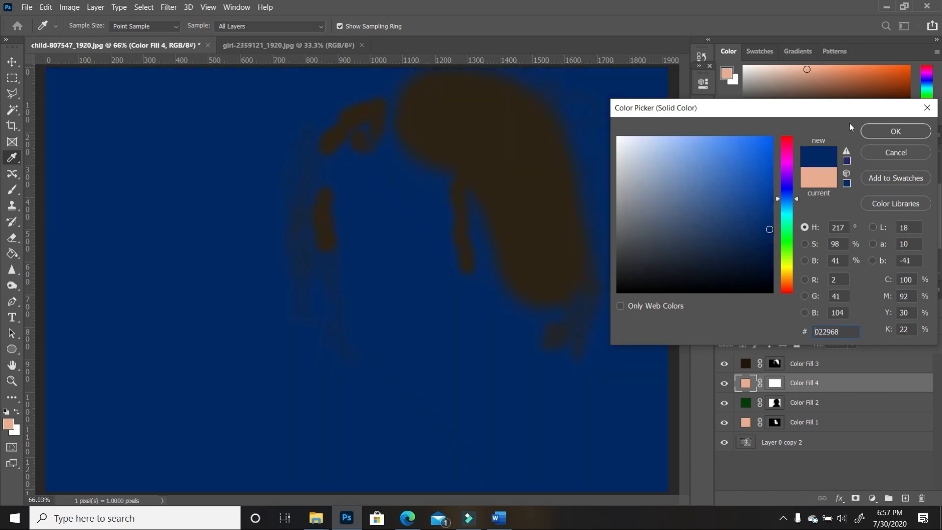
{"action": "left_click", "coordinate": [886, 131]}
{"action": "left_click_drag", "start_coordinate": [845, 388], "coordinate": [837, 361]}
{"action": "left_click", "coordinate": [835, 369]}
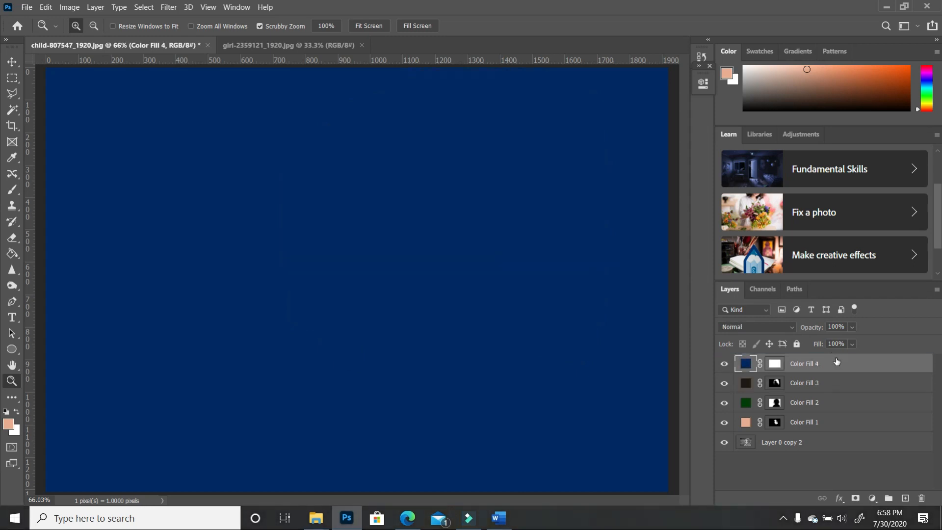
Set the navy layer's blend mode to Color and invert its mask to black
{"action": "left_click", "coordinate": [782, 328]}
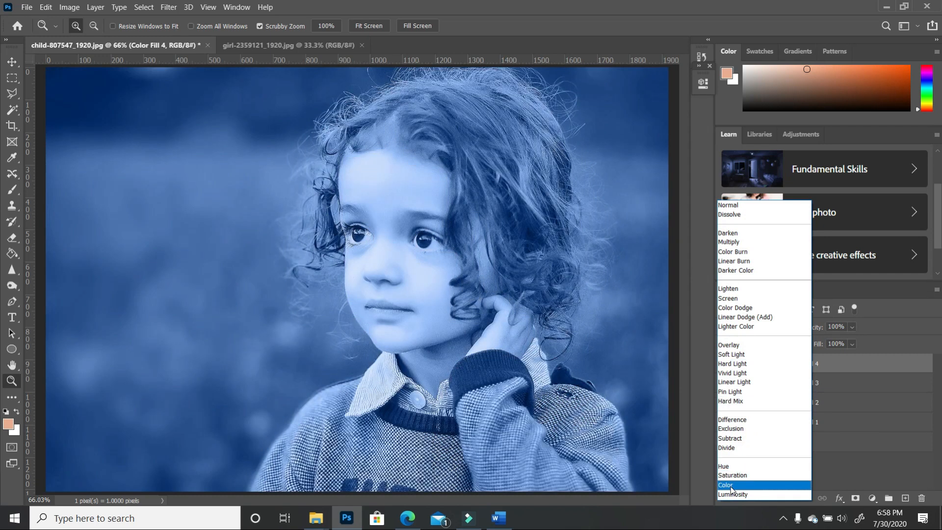
{"action": "left_click", "coordinate": [731, 485]}
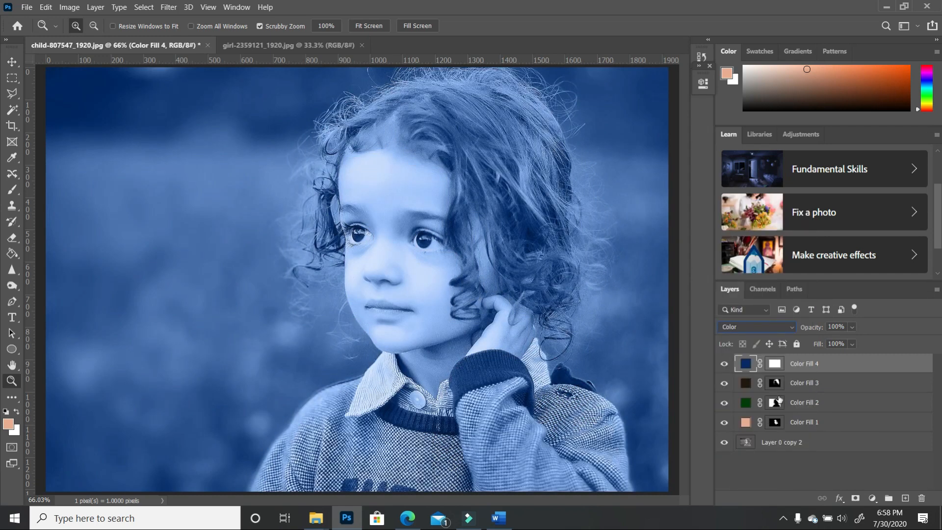
{"action": "left_click", "coordinate": [775, 364]}
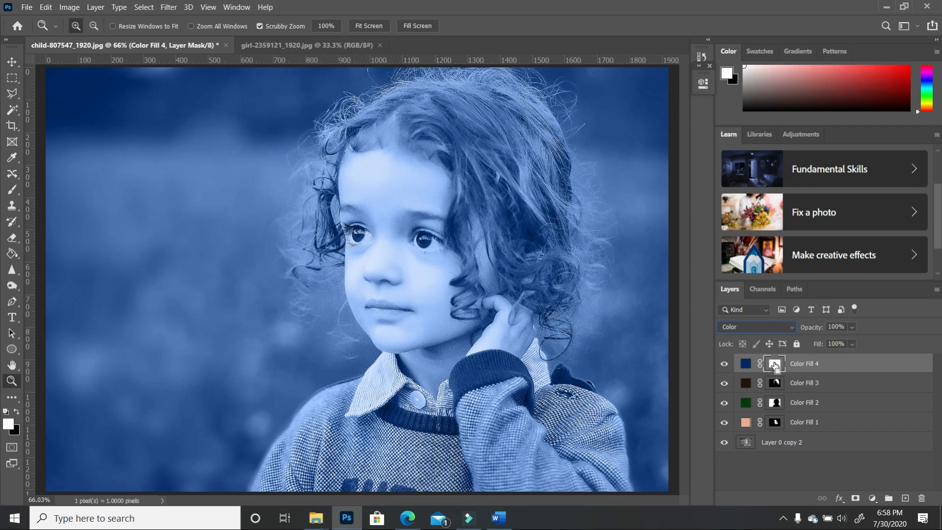
{"action": "key", "text": "ctrl+i"}
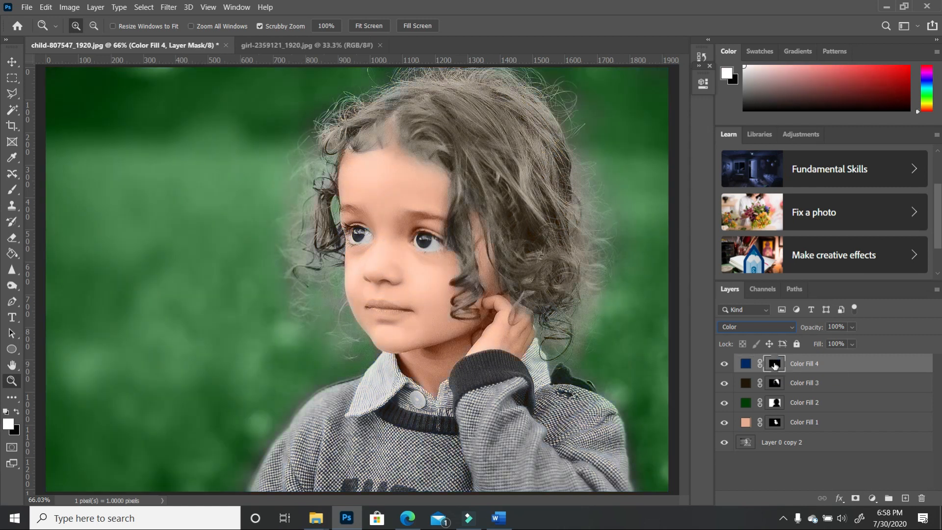
Paint white on the blue layer's mask over the sweater body, sleeves and cuff with a 108 px brush at 100% flow
{"action": "left_click", "coordinate": [13, 192]}
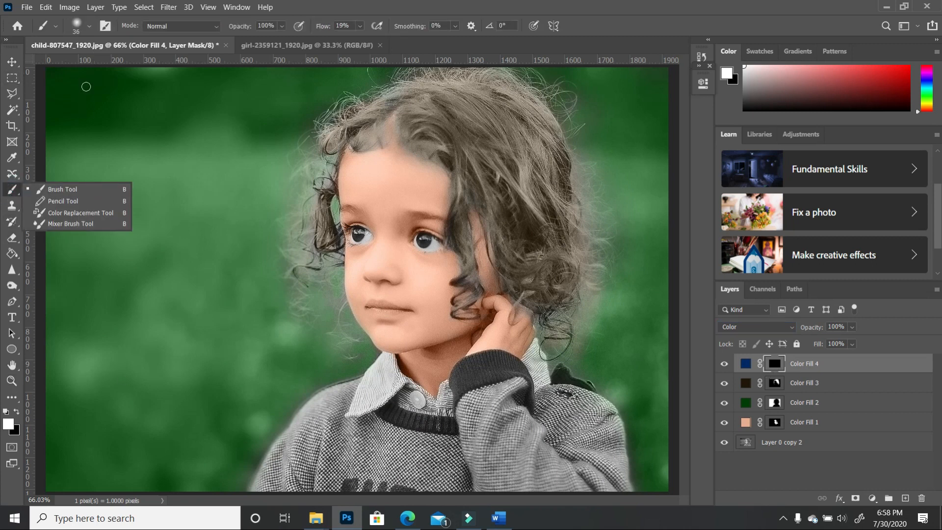
{"action": "left_click", "coordinate": [88, 29]}
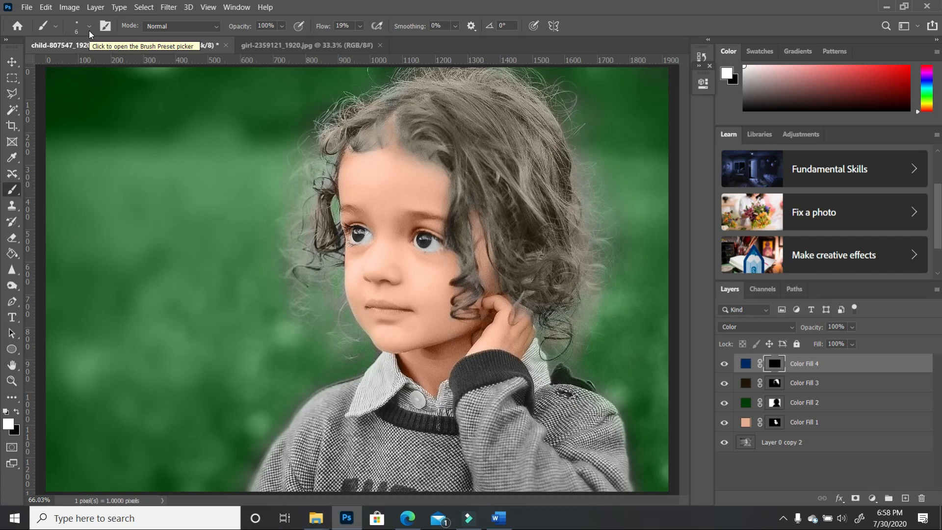
{"action": "left_click", "coordinate": [89, 29]}
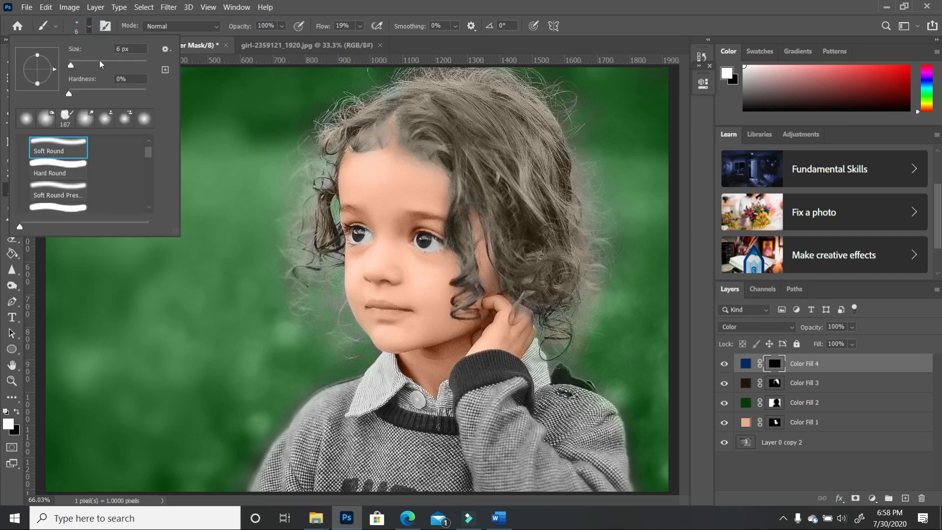
{"action": "left_click", "coordinate": [112, 65]}
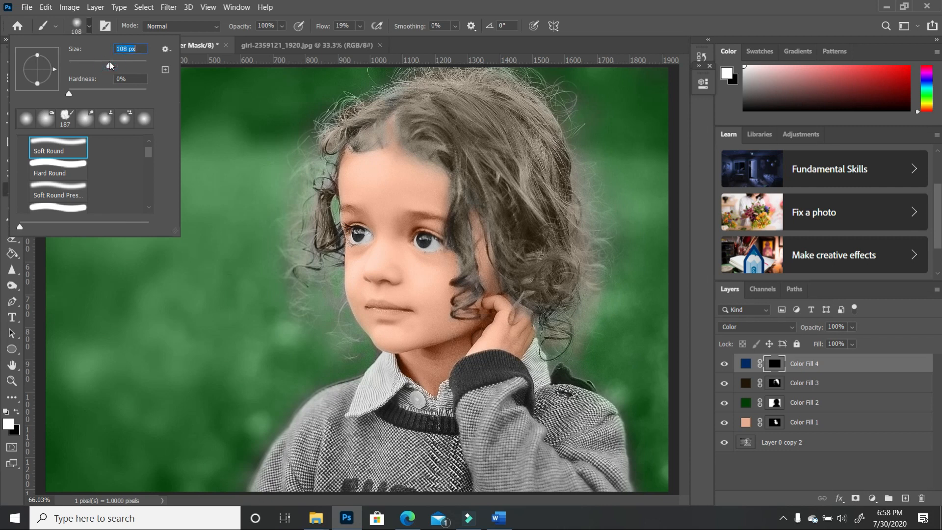
{"action": "left_click", "coordinate": [360, 26]}
{"action": "left_click_drag", "start_coordinate": [365, 41], "coordinate": [422, 46]}
{"action": "mouse_move", "coordinate": [363, 446]}
{"action": "left_mouse_down"}
{"action": "mouse_move", "coordinate": [385, 470]}
{"action": "mouse_move", "coordinate": [416, 479]}
{"action": "mouse_move", "coordinate": [447, 461]}
{"action": "mouse_move", "coordinate": [352, 462]}
{"action": "mouse_move", "coordinate": [460, 445]}
{"action": "mouse_move", "coordinate": [444, 445]}
{"action": "mouse_move", "coordinate": [483, 464]}
{"action": "mouse_move", "coordinate": [484, 482]}
{"action": "mouse_move", "coordinate": [430, 490]}
{"action": "mouse_move", "coordinate": [568, 493]}
{"action": "mouse_move", "coordinate": [472, 468]}
{"action": "mouse_move", "coordinate": [547, 457]}
{"action": "mouse_move", "coordinate": [470, 461]}
{"action": "left_mouse_up"}
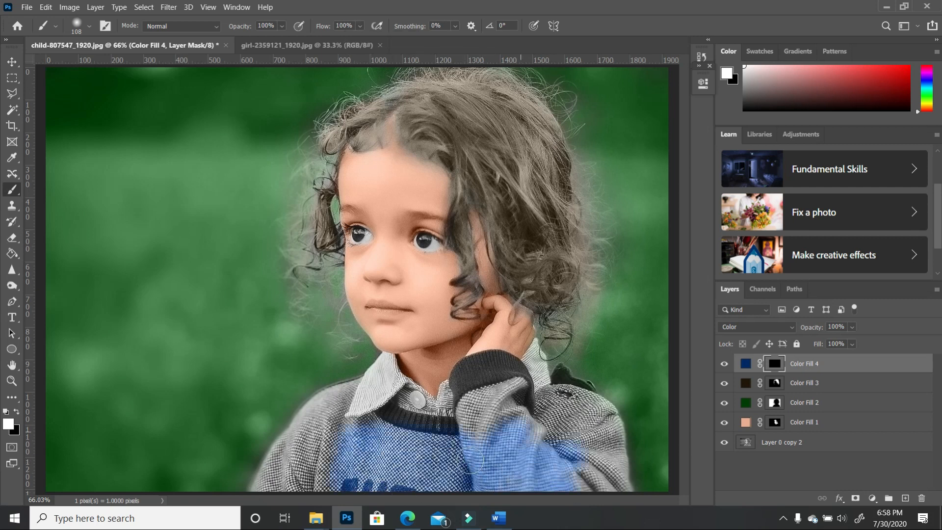
{"action": "left_click_drag", "start_coordinate": [473, 393], "coordinate": [467, 375]}
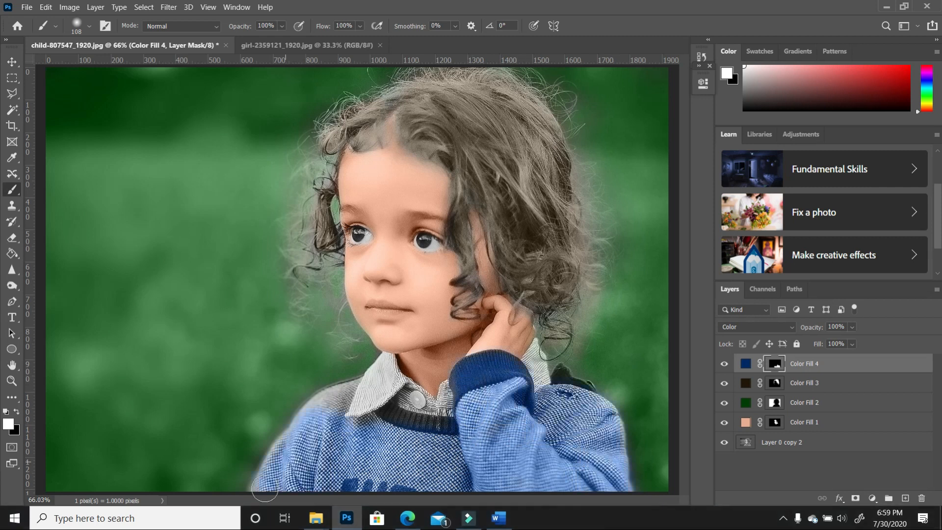
Paint blue over the sweater's neckline band, shoulder edges and shoulder tab, reducing the brush to 18 px for the narrow areas
{"action": "left_click", "coordinate": [12, 380]}
{"action": "left_click", "coordinate": [664, 434]}
{"action": "left_click", "coordinate": [663, 433]}
{"action": "left_click", "coordinate": [12, 190]}
{"action": "left_click", "coordinate": [89, 26]}
{"action": "left_click_drag", "start_coordinate": [97, 65], "coordinate": [86, 65]}
{"action": "left_click_drag", "start_coordinate": [510, 341], "coordinate": [556, 369]}
{"action": "left_click_drag", "start_coordinate": [200, 385], "coordinate": [212, 360]}
{"action": "left_click", "coordinate": [88, 26]}
{"action": "left_click_drag", "start_coordinate": [88, 64], "coordinate": [77, 65]}
{"action": "left_click", "coordinate": [775, 423]}
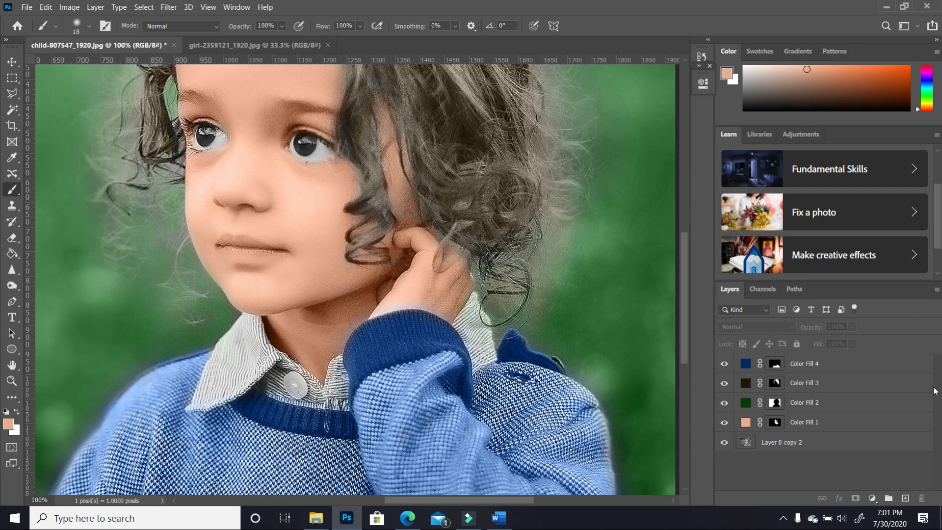
Add a Solid Color fill layer in magenta ce08c7 above the blue sweater layer
{"action": "left_click", "coordinate": [846, 364]}
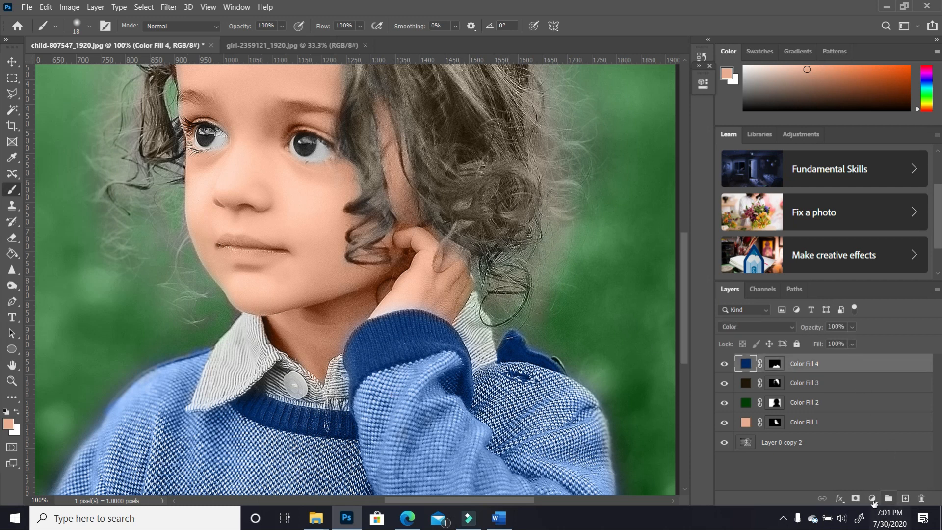
{"action": "left_click", "coordinate": [873, 499]}
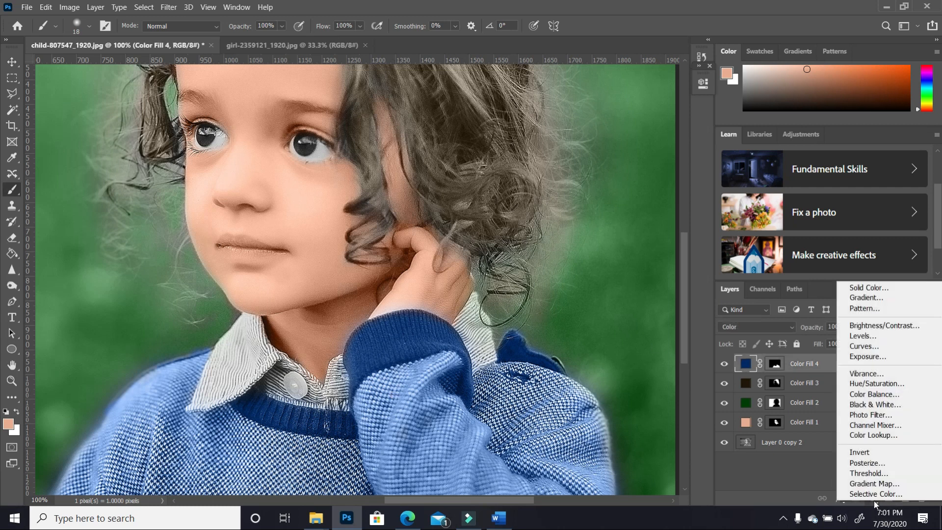
{"action": "left_click", "coordinate": [863, 290]}
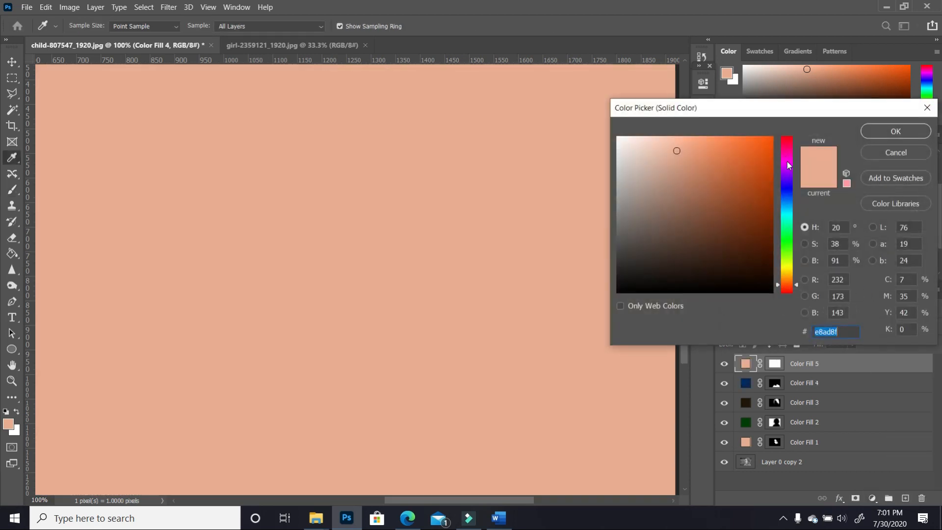
{"action": "left_click", "coordinate": [788, 162]}
{"action": "left_click", "coordinate": [768, 166]}
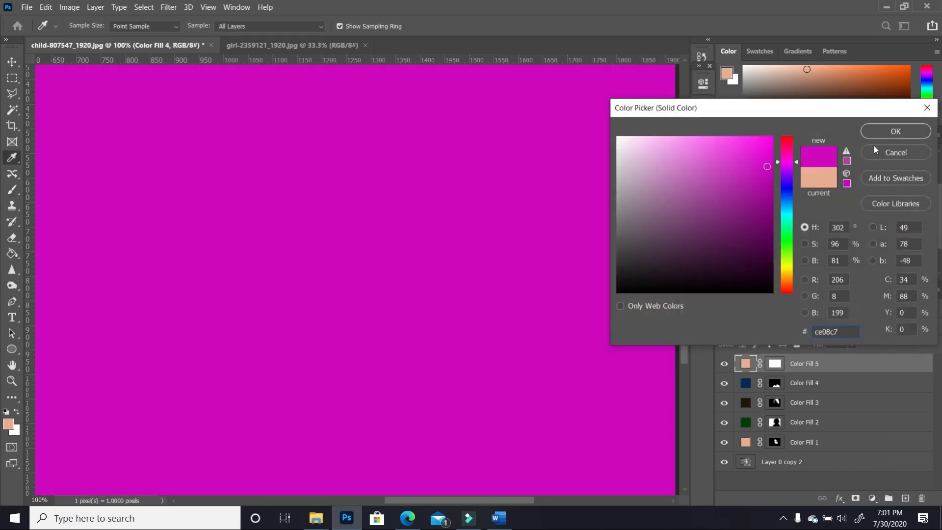
{"action": "left_click", "coordinate": [887, 132]}
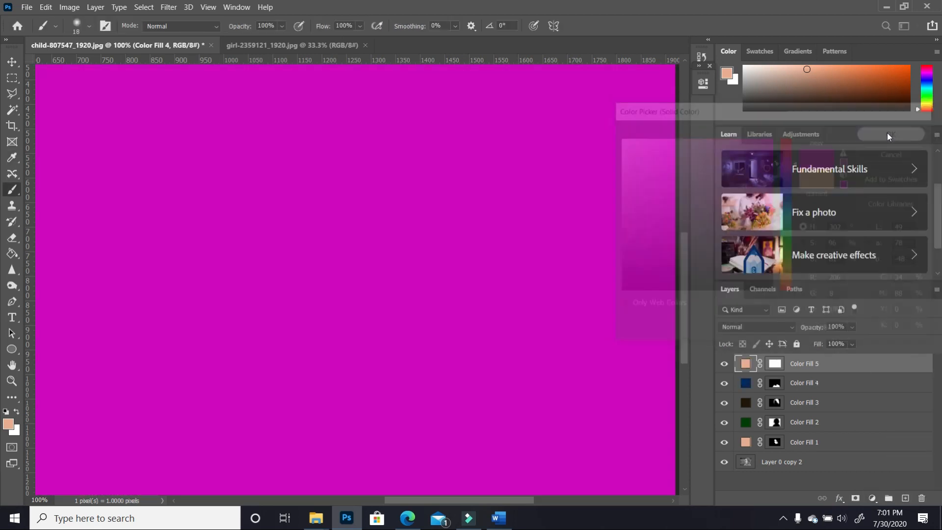
Set the magenta layer's blend mode to Color and invert its mask to black
{"action": "left_click", "coordinate": [782, 327]}
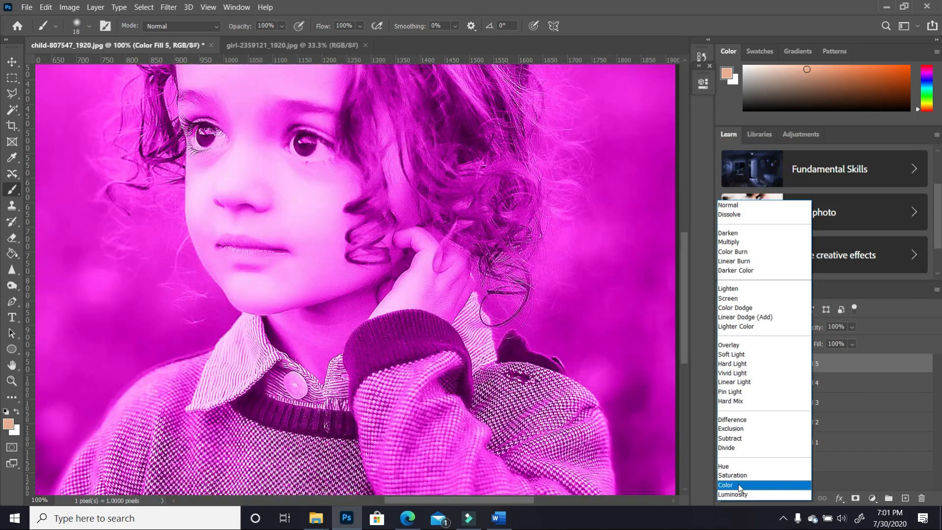
{"action": "left_click", "coordinate": [740, 486]}
{"action": "left_click", "coordinate": [778, 364]}
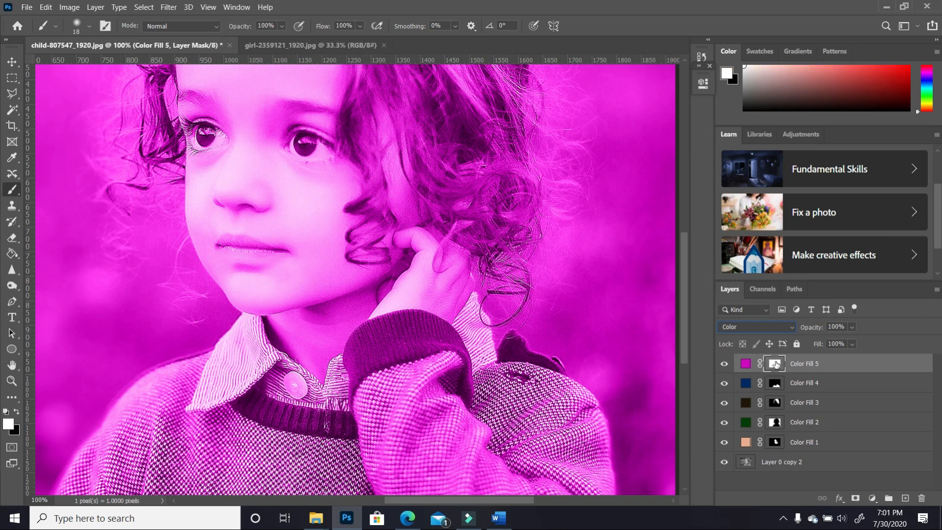
{"action": "key", "text": "ctrl+i"}
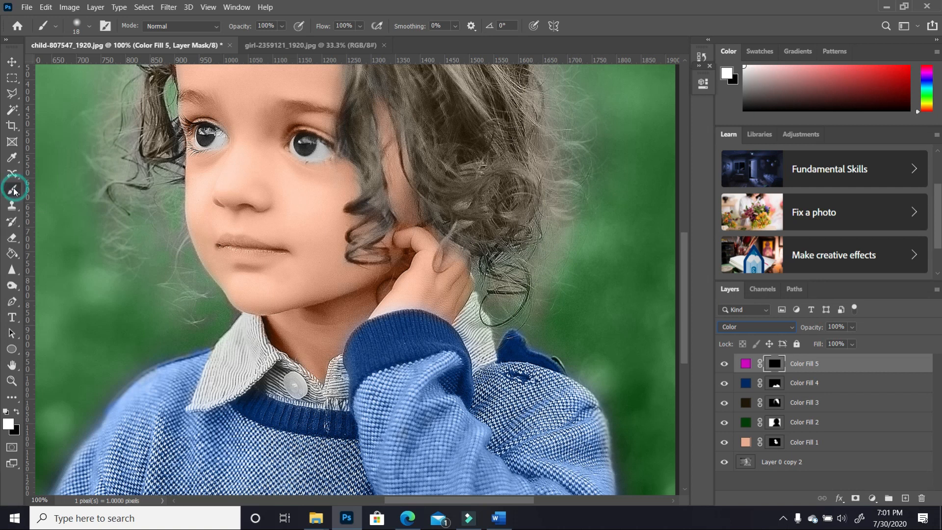
Paint the magenta onto the shirt collar's inner area and the button with a 75 px brush
{"action": "left_click", "coordinate": [90, 27]}
{"action": "left_click_drag", "start_coordinate": [77, 68], "coordinate": [116, 68]}
{"action": "mouse_move", "coordinate": [241, 358]}
{"action": "left_mouse_down"}
{"action": "mouse_move", "coordinate": [232, 358]}
{"action": "mouse_move", "coordinate": [244, 349]}
{"action": "left_mouse_up"}
{"action": "key", "text": "ctrl+z"}
{"action": "left_click", "coordinate": [89, 26]}
{"action": "left_click_drag", "start_coordinate": [115, 64], "coordinate": [98, 65]}
{"action": "mouse_move", "coordinate": [248, 356]}
{"action": "left_mouse_down"}
{"action": "mouse_move", "coordinate": [234, 373]}
{"action": "mouse_move", "coordinate": [242, 352]}
{"action": "mouse_move", "coordinate": [232, 377]}
{"action": "mouse_move", "coordinate": [257, 364]}
{"action": "mouse_move", "coordinate": [247, 330]}
{"action": "mouse_move", "coordinate": [236, 356]}
{"action": "mouse_move", "coordinate": [259, 355]}
{"action": "mouse_move", "coordinate": [288, 383]}
{"action": "left_mouse_up"}
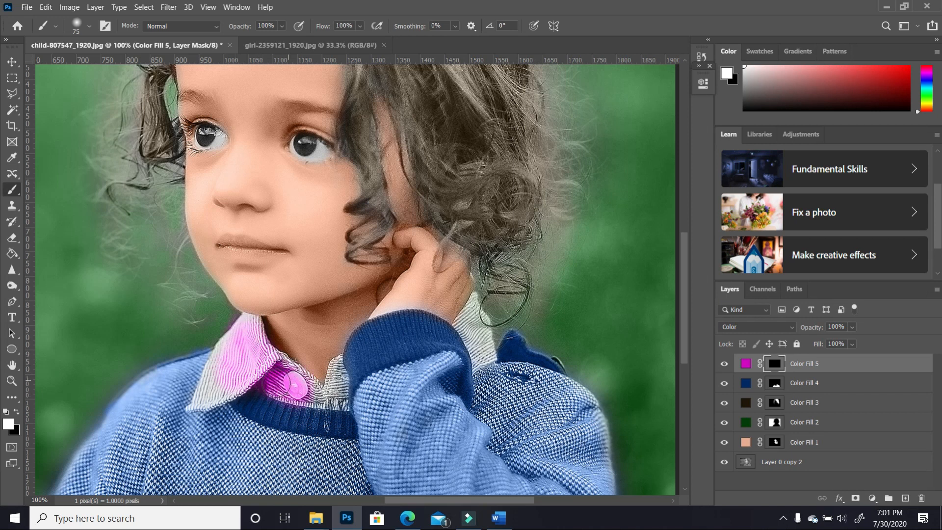
Extend the magenta over the rest of the collar, the placket and the collar piece behind the cuff with a 28 px brush
{"action": "left_click", "coordinate": [12, 381]}
{"action": "left_click", "coordinate": [322, 398]}
{"action": "left_click", "coordinate": [12, 190]}
{"action": "left_click", "coordinate": [89, 26]}
{"action": "left_click_drag", "start_coordinate": [93, 57], "coordinate": [85, 58]}
{"action": "left_click_drag", "start_coordinate": [96, 375], "coordinate": [163, 240]}
{"action": "left_click_drag", "start_coordinate": [314, 329], "coordinate": [371, 407]}
{"action": "key", "text": "x"}
{"action": "left_click_drag", "start_coordinate": [511, 500], "coordinate": [533, 501]}
{"action": "key", "text": "x"}
{"action": "mouse_move", "coordinate": [461, 250]}
{"action": "left_mouse_down"}
{"action": "mouse_move", "coordinate": [526, 309]}
{"action": "mouse_move", "coordinate": [492, 345]}
{"action": "left_mouse_up"}
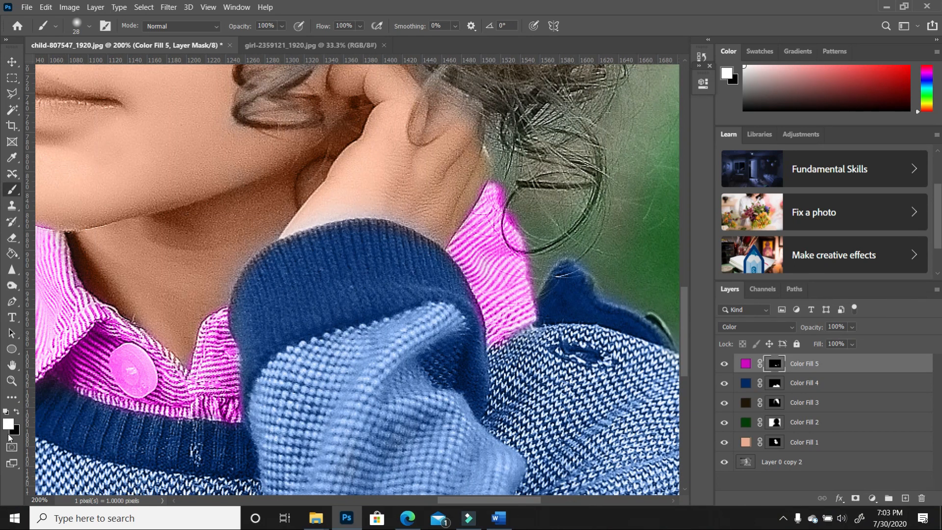
Paint black on the magenta layer's mask to clean the collar's outer edge and clear the color from the button
{"action": "left_click", "coordinate": [17, 412]}
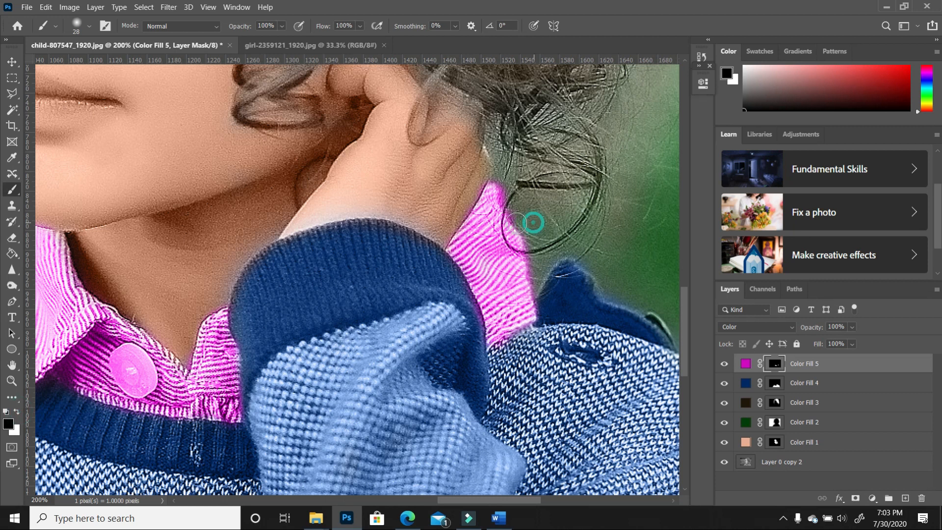
{"action": "left_click", "coordinate": [545, 280]}
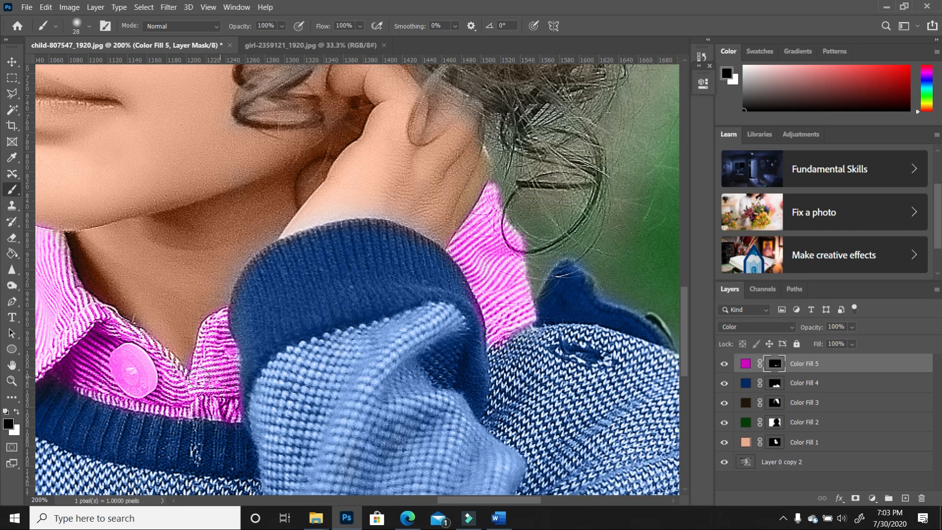
{"action": "mouse_move", "coordinate": [145, 378]}
{"action": "left_mouse_down"}
{"action": "mouse_move", "coordinate": [132, 351]}
{"action": "mouse_move", "coordinate": [118, 357]}
{"action": "mouse_move", "coordinate": [129, 388]}
{"action": "mouse_move", "coordinate": [147, 380]}
{"action": "mouse_move", "coordinate": [133, 362]}
{"action": "mouse_move", "coordinate": [122, 363]}
{"action": "mouse_move", "coordinate": [128, 376]}
{"action": "left_mouse_up"}
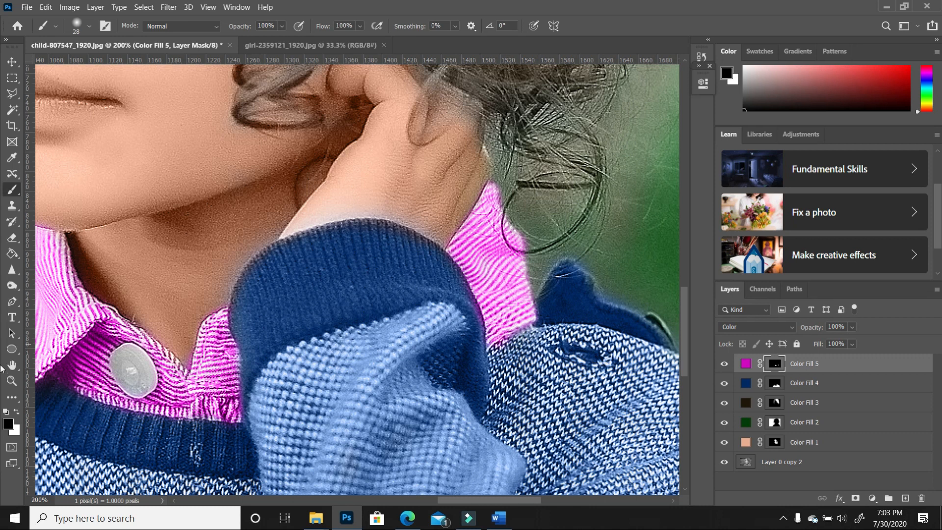
Set the magenta layer's Blend If underlying shadow range to 0/70 and pull its underlying highlight limit inward
{"action": "left_click", "coordinate": [11, 380]}
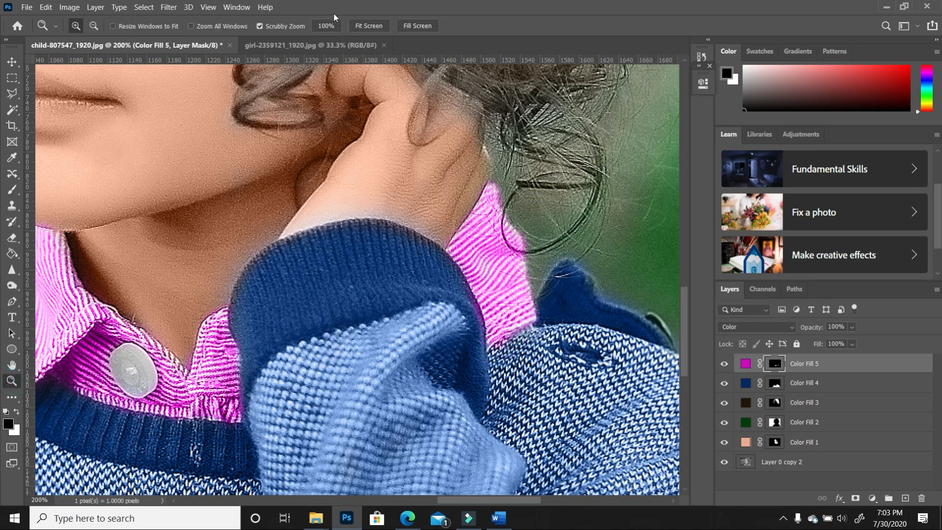
{"action": "left_click", "coordinate": [368, 28]}
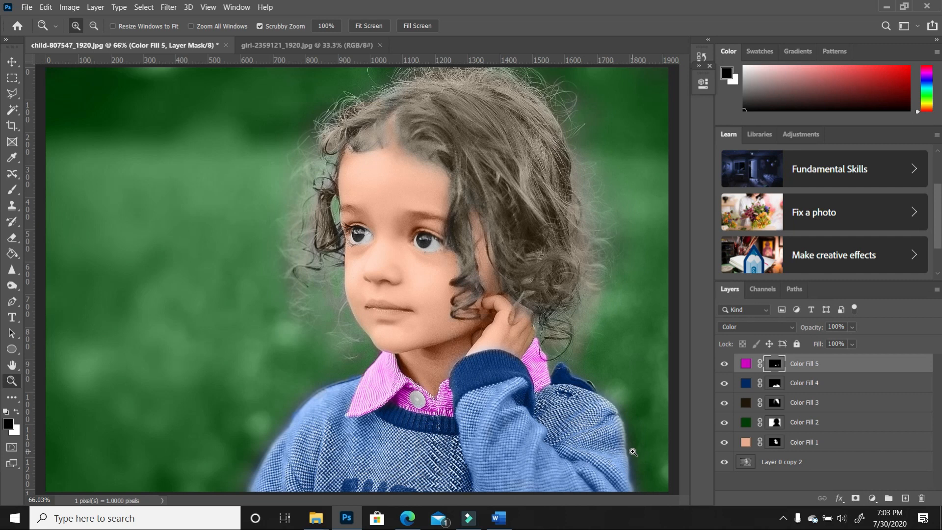
{"action": "left_click", "coordinate": [746, 364]}
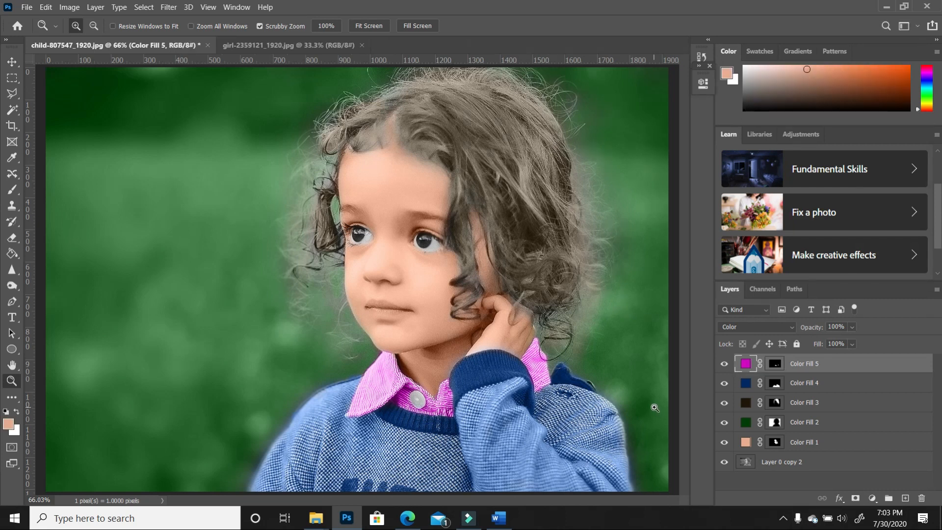
{"action": "double_click", "coordinate": [912, 366]}
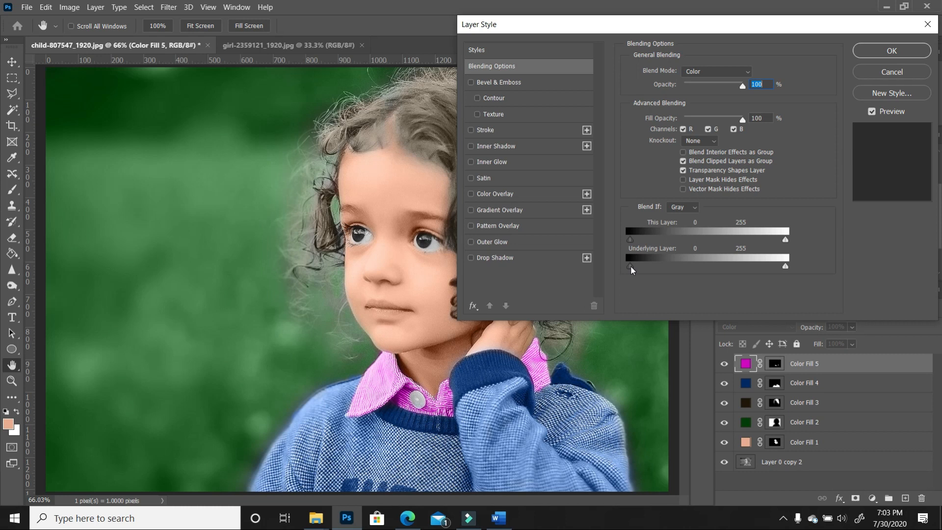
{"action": "key", "text": "alt"}
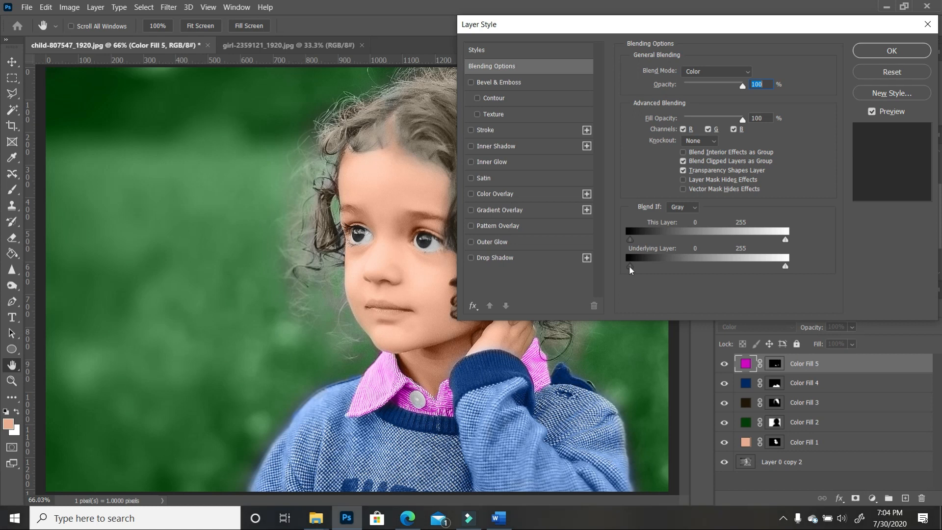
{"action": "left_click_drag", "start_coordinate": [631, 267], "coordinate": [675, 270]}
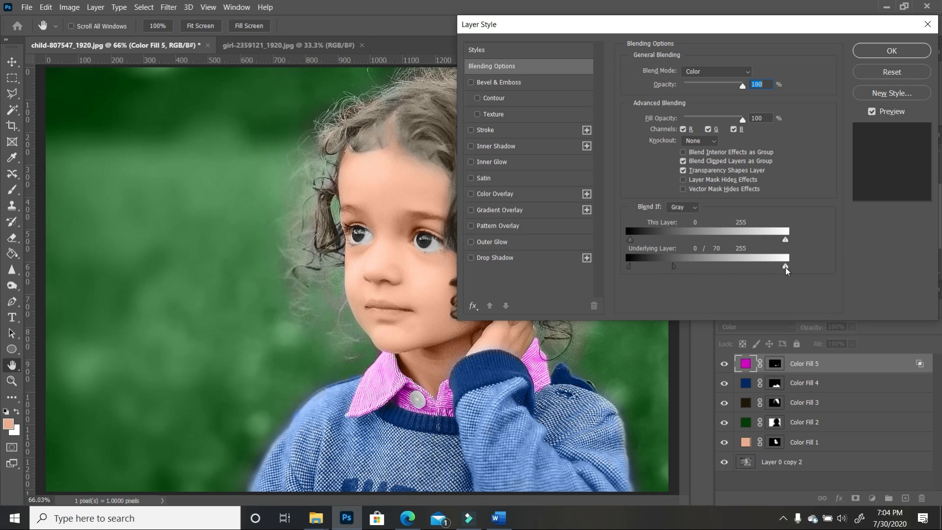
{"action": "left_click_drag", "start_coordinate": [785, 269], "coordinate": [759, 275]}
{"action": "left_click", "coordinate": [892, 50]}
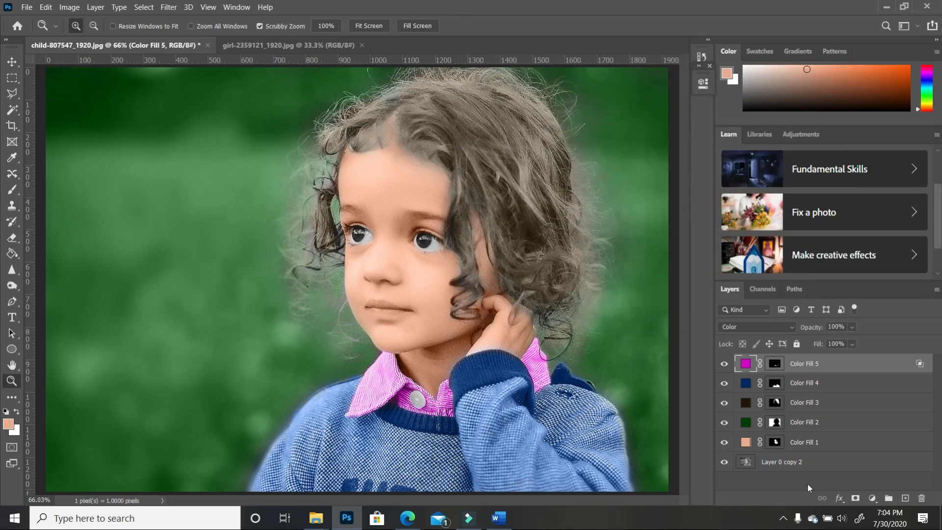
Adjust the blue sweater layer's Blend If underlying sliders, moving the shadow and highlight limits inward
{"action": "double_click", "coordinate": [920, 386]}
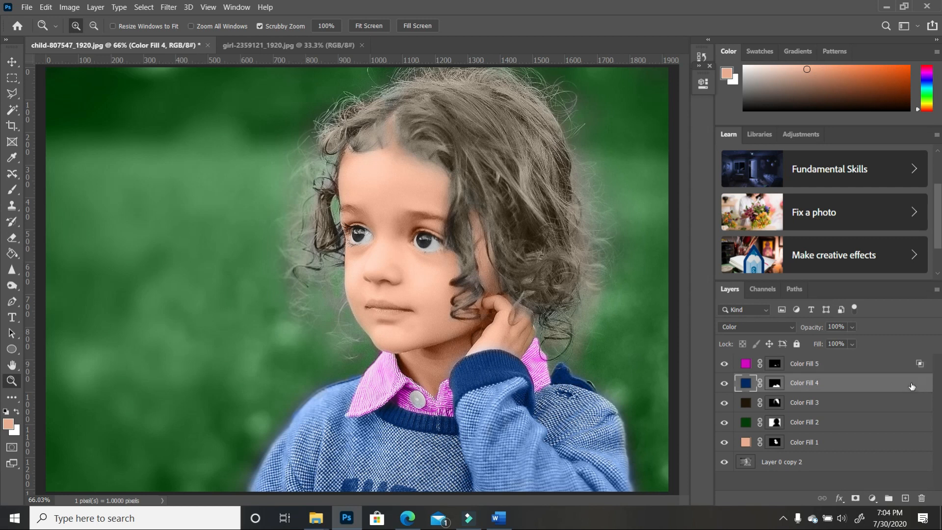
{"action": "left_click_drag", "start_coordinate": [631, 269], "coordinate": [657, 267]}
{"action": "left_click_drag", "start_coordinate": [785, 267], "coordinate": [755, 274]}
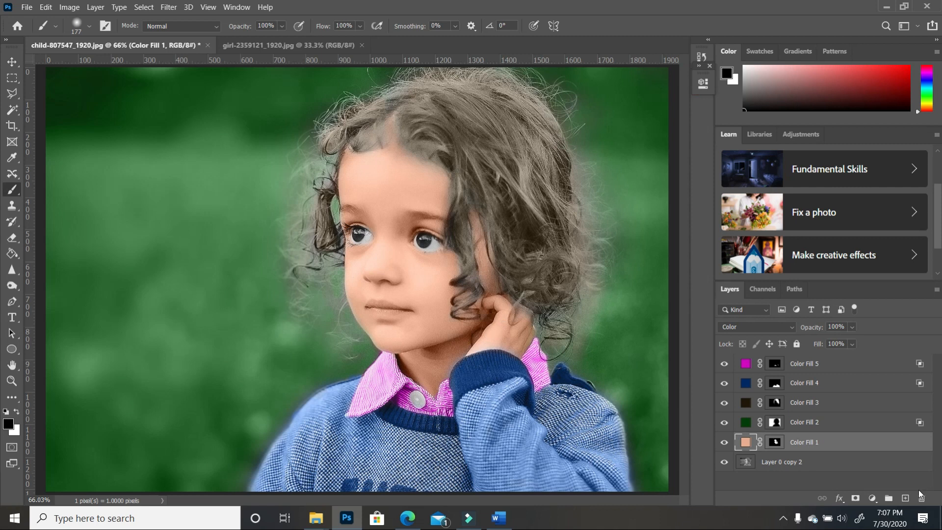
Add a Solid Color fill layer in reddish brown above the magenta layer
{"action": "left_click", "coordinate": [846, 364]}
{"action": "left_click", "coordinate": [872, 498]}
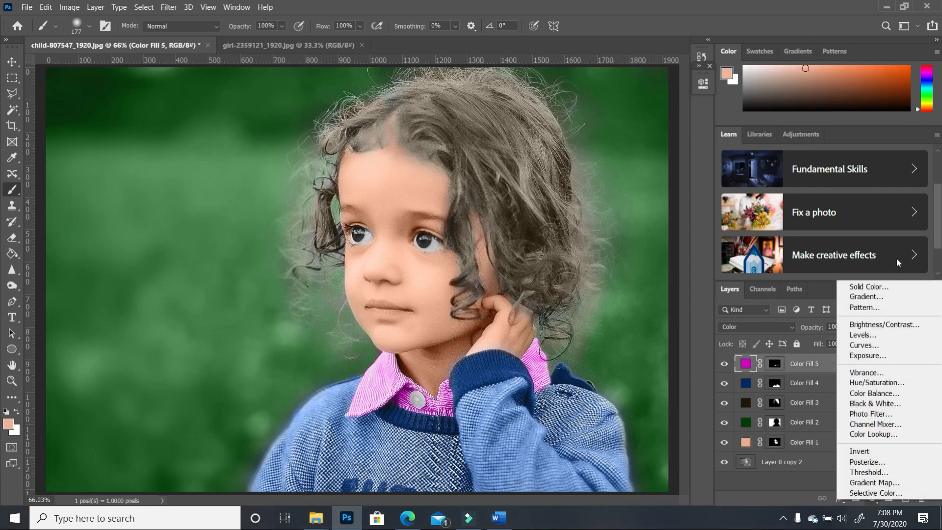
{"action": "left_click", "coordinate": [875, 287]}
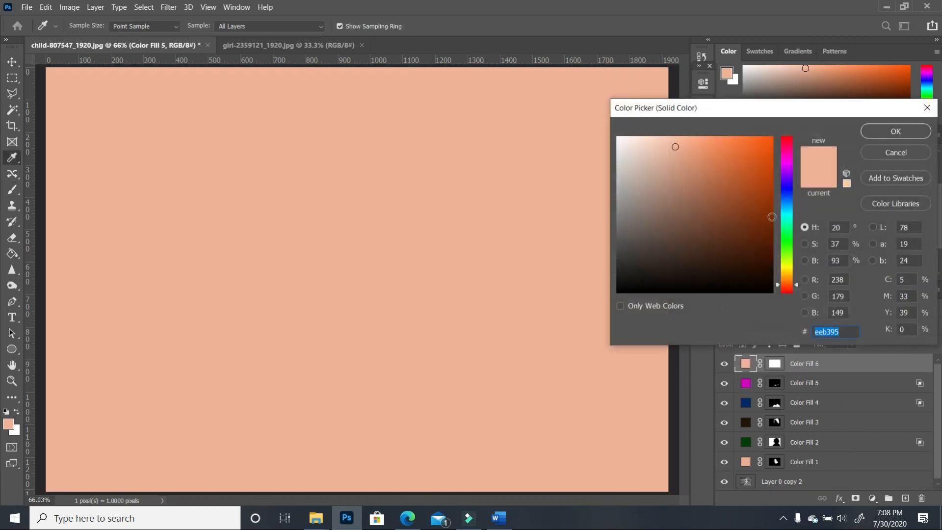
{"action": "mouse_move", "coordinate": [769, 229]}
{"action": "left_mouse_down"}
{"action": "mouse_move", "coordinate": [764, 202]}
{"action": "mouse_move", "coordinate": [761, 246]}
{"action": "mouse_move", "coordinate": [766, 200]}
{"action": "mouse_move", "coordinate": [757, 184]}
{"action": "mouse_move", "coordinate": [758, 267]}
{"action": "mouse_move", "coordinate": [759, 240]}
{"action": "left_mouse_up"}
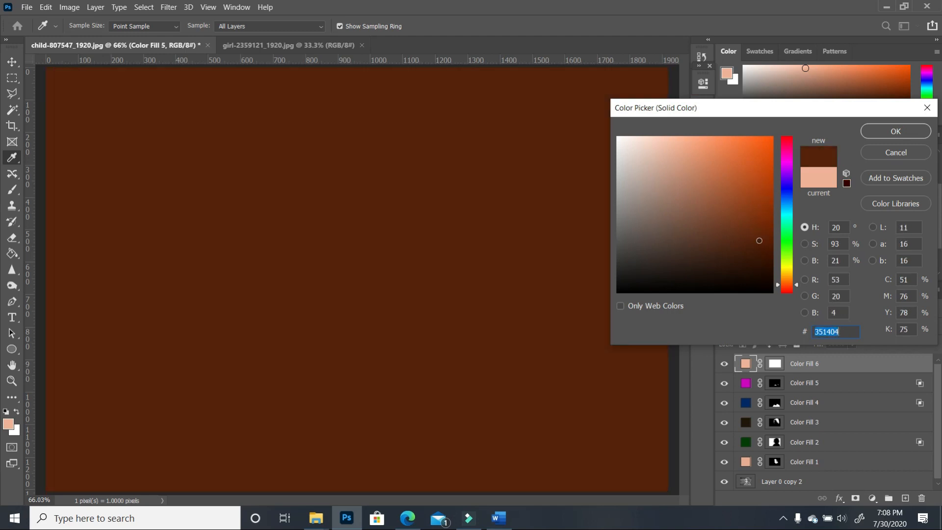
{"action": "key", "text": "Return"}
Set the reddish-brown layer's blend mode to Color and invert its mask to black
{"action": "left_click", "coordinate": [786, 326]}
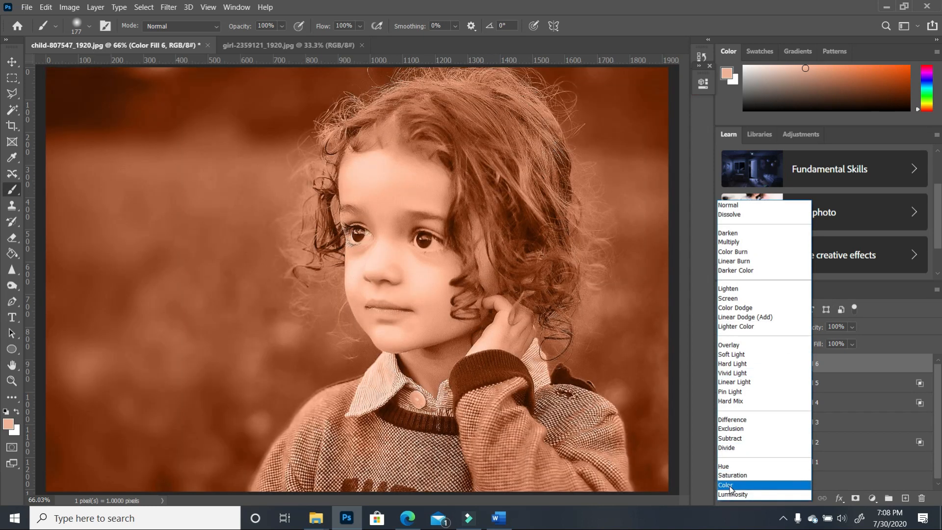
{"action": "left_click", "coordinate": [729, 486]}
{"action": "left_click", "coordinate": [775, 365]}
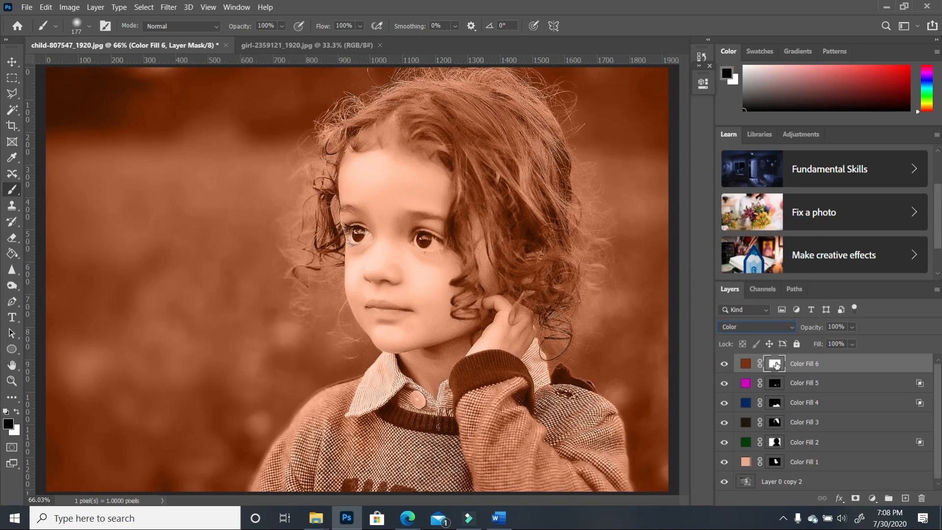
{"action": "key", "text": "ctrl+i"}
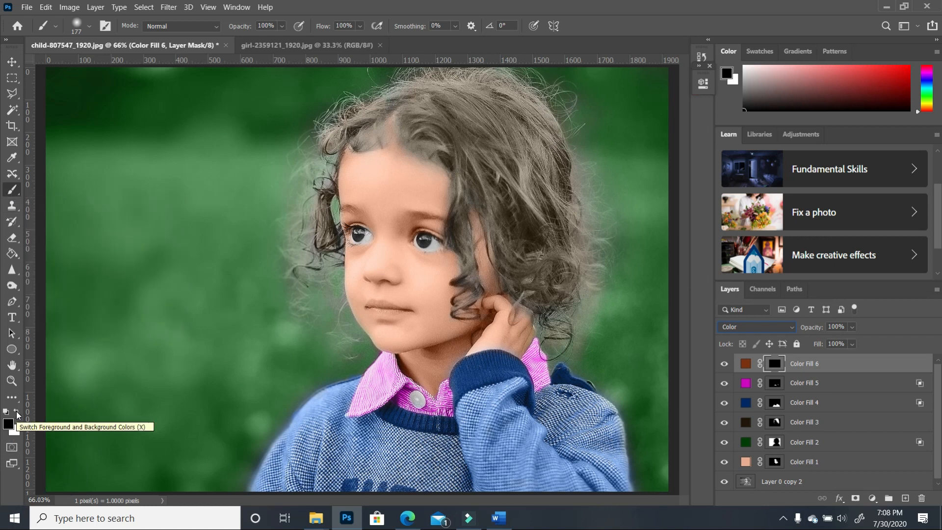
Paint white on the reddish-brown layer's mask along the forehead hairline with a 50 px brush at 22% flow
{"action": "left_click", "coordinate": [17, 412]}
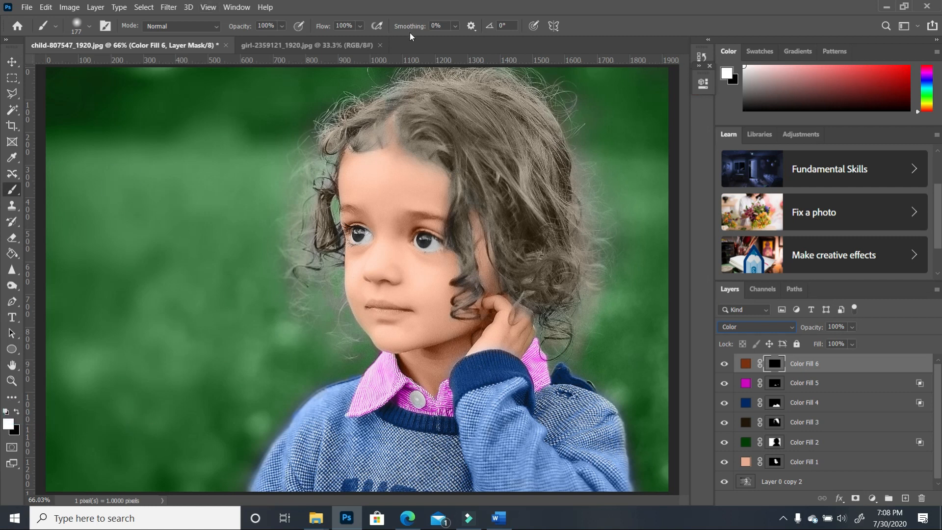
{"action": "left_click", "coordinate": [361, 26]}
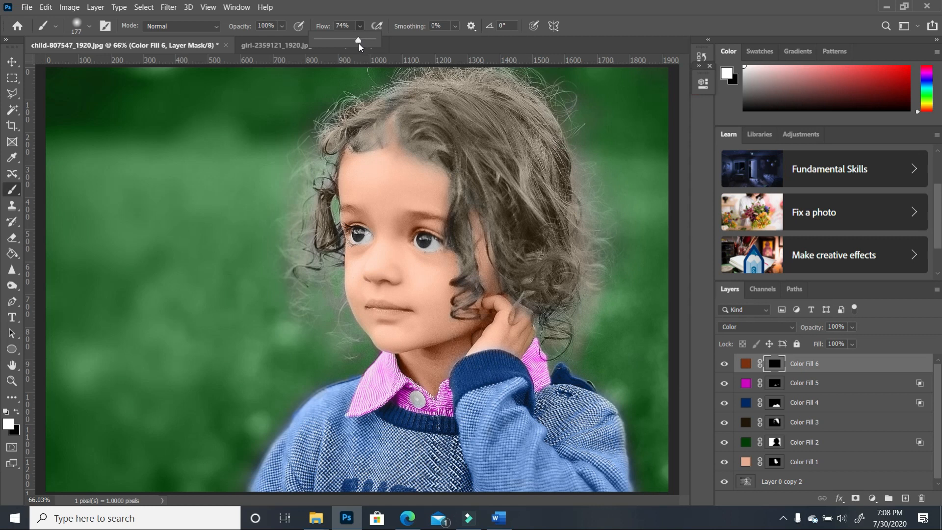
{"action": "left_click_drag", "start_coordinate": [334, 46], "coordinate": [329, 43]}
{"action": "left_click", "coordinate": [89, 26]}
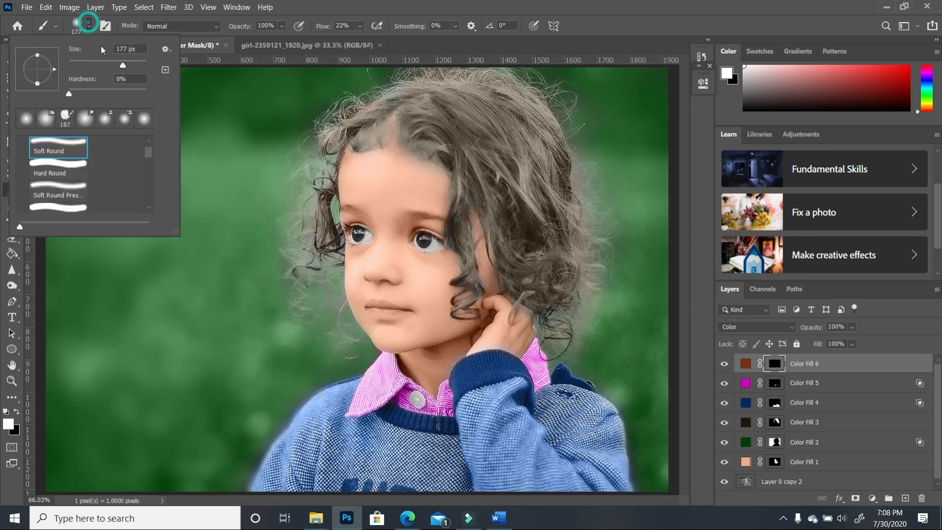
{"action": "left_click_drag", "start_coordinate": [98, 63], "coordinate": [85, 63]}
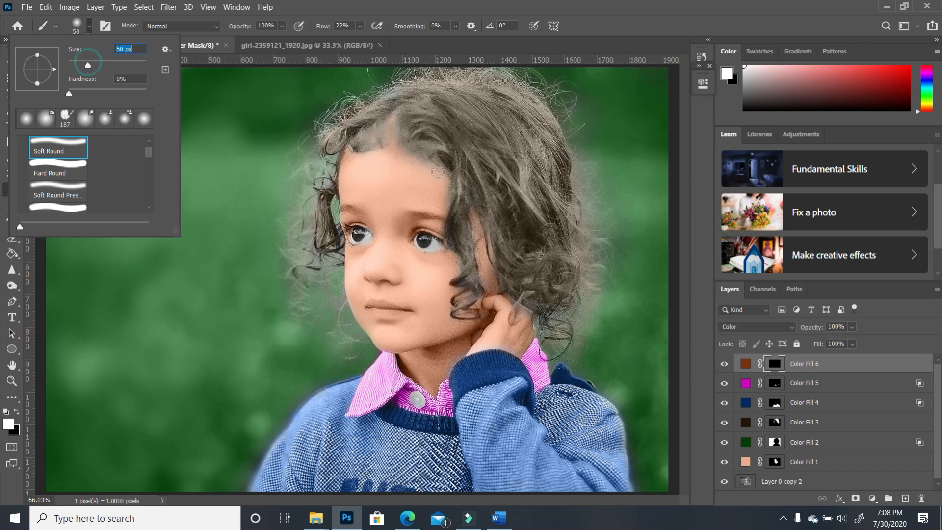
{"action": "left_click", "coordinate": [390, 134]}
{"action": "mouse_move", "coordinate": [385, 134]}
{"action": "left_mouse_down"}
{"action": "mouse_move", "coordinate": [395, 116]}
{"action": "mouse_move", "coordinate": [394, 142]}
{"action": "mouse_move", "coordinate": [405, 142]}
{"action": "mouse_move", "coordinate": [356, 156]}
{"action": "left_mouse_up"}
{"action": "left_click_drag", "start_coordinate": [418, 154], "coordinate": [399, 149]}
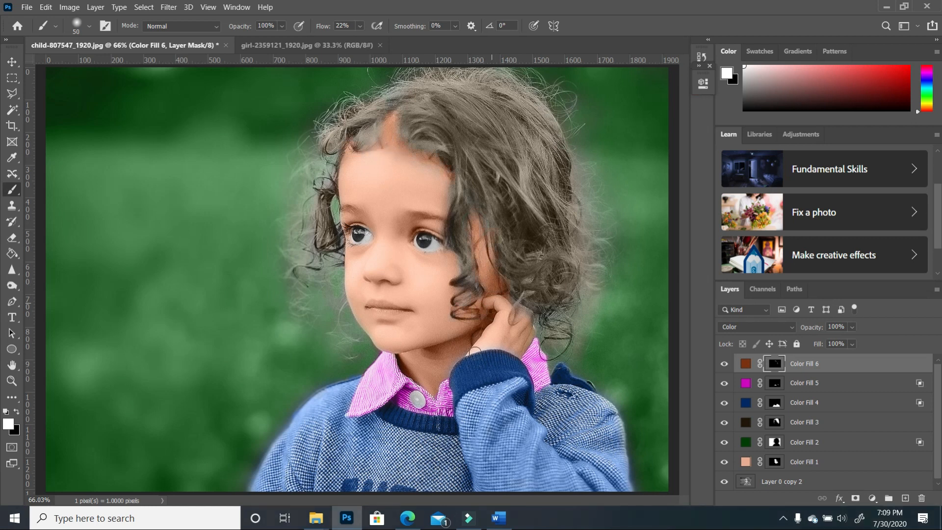
Tint the curls beside the ear and the hair parting reddish brown, and trim the parting's edge with black
{"action": "left_click_drag", "start_coordinate": [457, 335], "coordinate": [463, 298]}
{"action": "left_click_drag", "start_coordinate": [456, 206], "coordinate": [482, 229]}
{"action": "left_click_drag", "start_coordinate": [391, 114], "coordinate": [396, 105]}
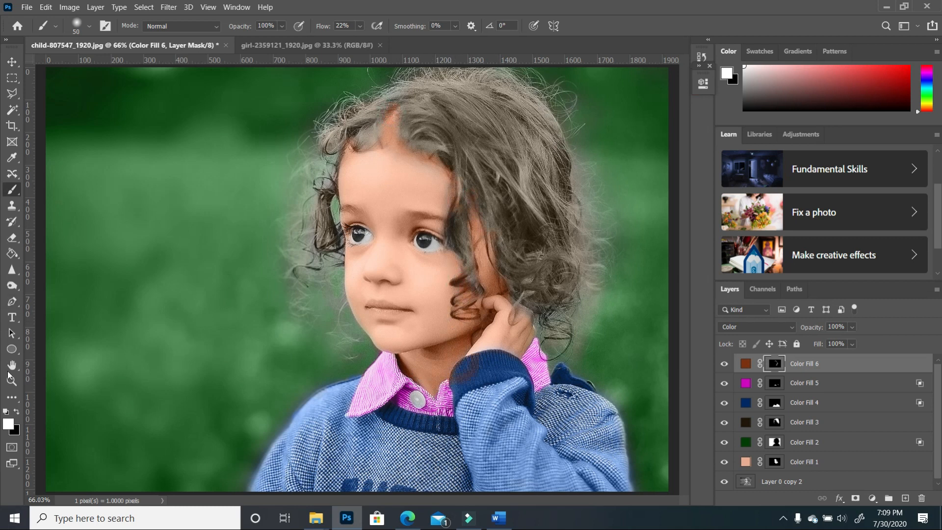
{"action": "left_click", "coordinate": [15, 414]}
{"action": "left_click_drag", "start_coordinate": [392, 102], "coordinate": [379, 114]}
Change the reddish-brown fill layer's color to 6e2906
{"action": "double_click", "coordinate": [747, 363]}
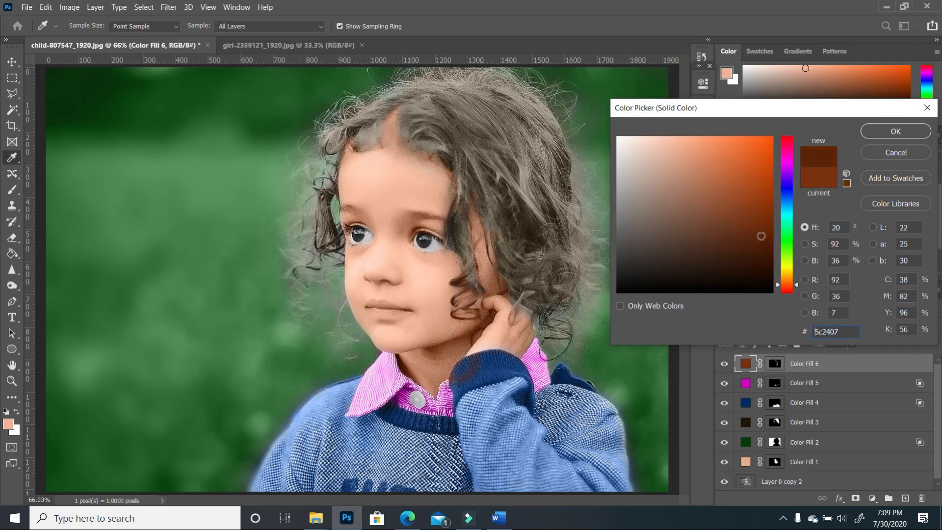
{"action": "left_click", "coordinate": [765, 213]}
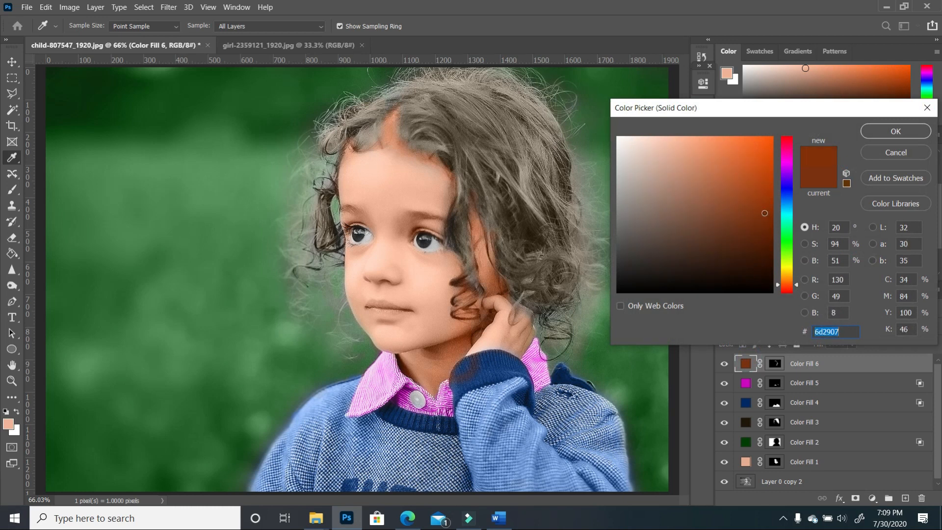
{"action": "left_click", "coordinate": [769, 231]}
{"action": "mouse_move", "coordinate": [769, 224]}
{"action": "left_mouse_down"}
{"action": "mouse_move", "coordinate": [763, 216]}
{"action": "mouse_move", "coordinate": [761, 256]}
{"action": "mouse_move", "coordinate": [764, 226]}
{"action": "left_mouse_up"}
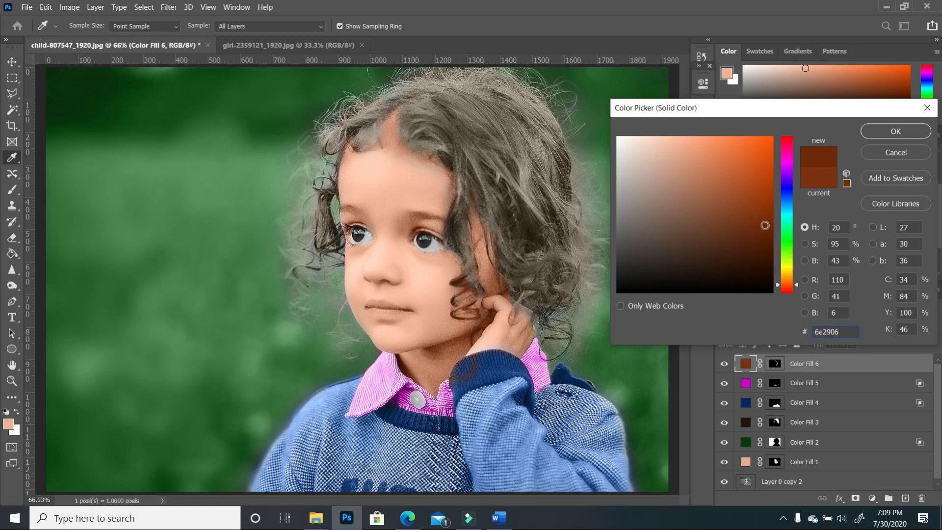
{"action": "left_click", "coordinate": [887, 136]}
Paint black on the reddish-brown layer's mask along the forehead hairline with an 81 px brush at 8% flow
{"action": "key", "text": "b"}
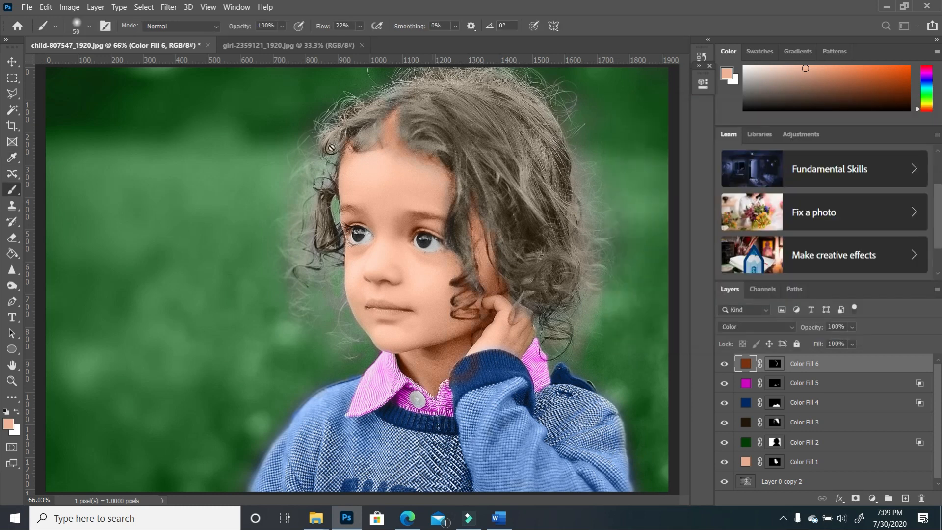
{"action": "left_click", "coordinate": [78, 23]}
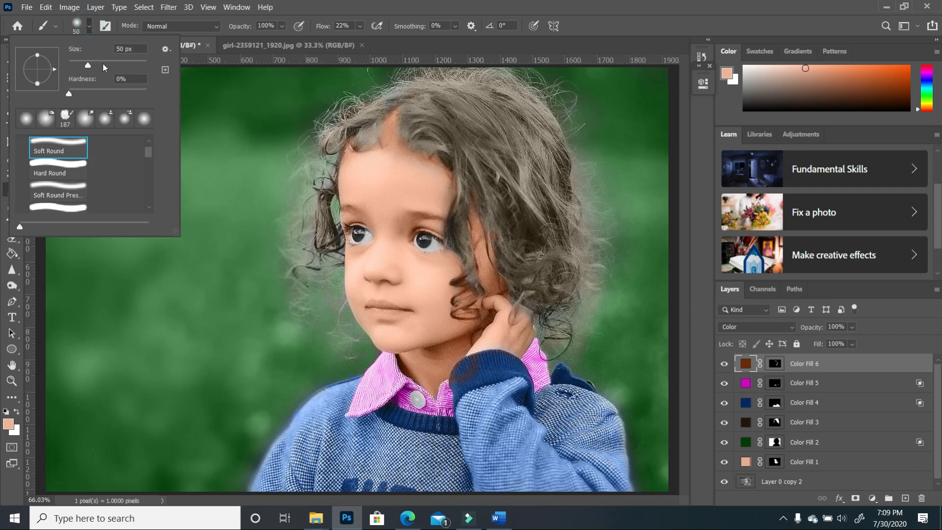
{"action": "left_click_drag", "start_coordinate": [97, 66], "coordinate": [101, 65]}
{"action": "left_click", "coordinate": [357, 26]}
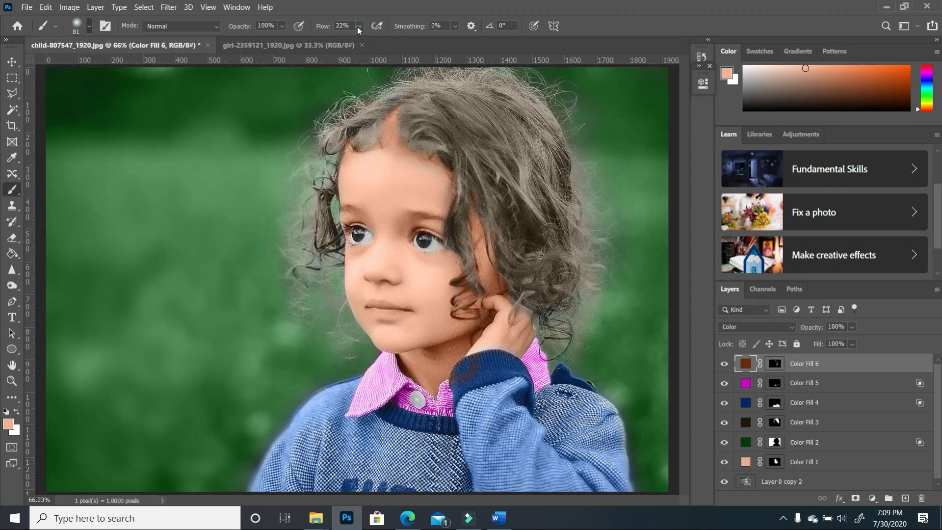
{"action": "left_click", "coordinate": [359, 26]}
{"action": "left_click_drag", "start_coordinate": [359, 42], "coordinate": [357, 43]}
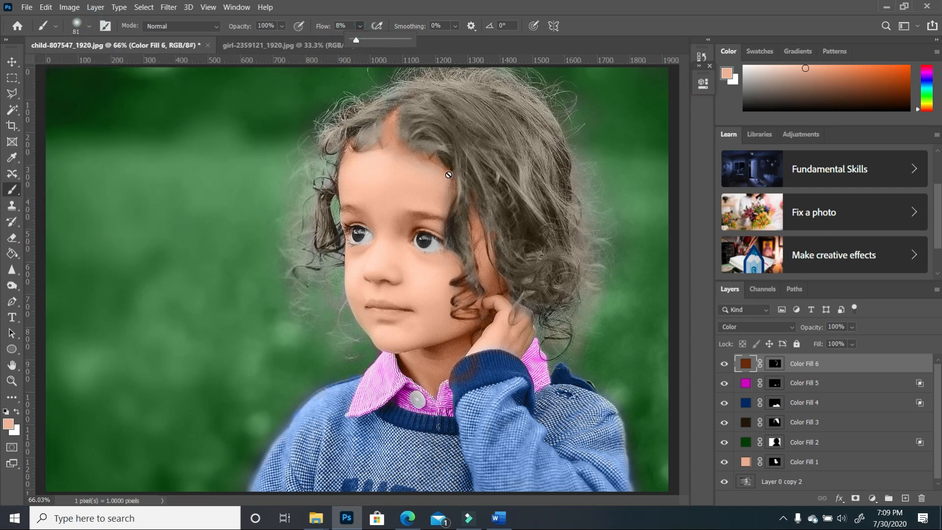
{"action": "left_click", "coordinate": [776, 364]}
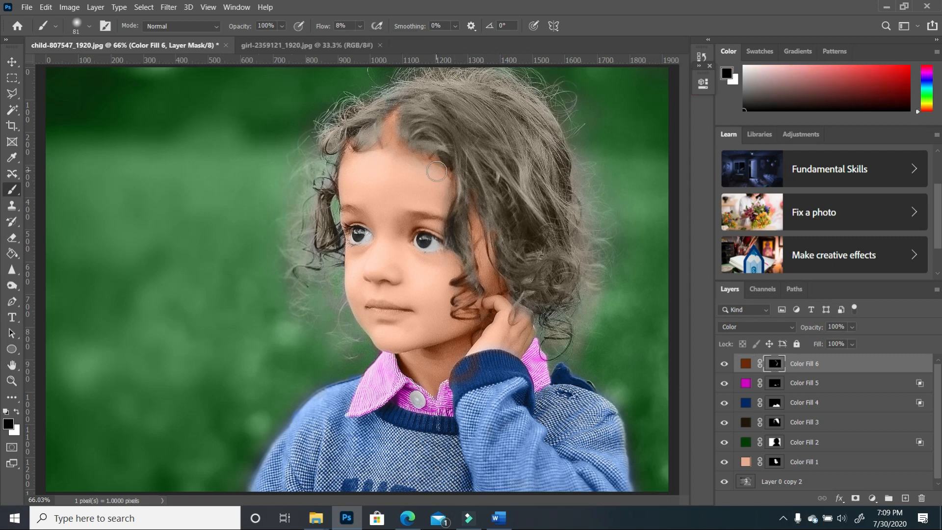
{"action": "mouse_move", "coordinate": [399, 158]}
{"action": "left_mouse_down"}
{"action": "mouse_move", "coordinate": [445, 180]}
{"action": "mouse_move", "coordinate": [387, 150]}
{"action": "mouse_move", "coordinate": [346, 143]}
{"action": "mouse_move", "coordinate": [402, 122]}
{"action": "left_mouse_up"}
Raise the brush flow to 17% and paint more black along the forehead edge on the reddish-brown layer's mask
{"action": "left_click", "coordinate": [360, 26]}
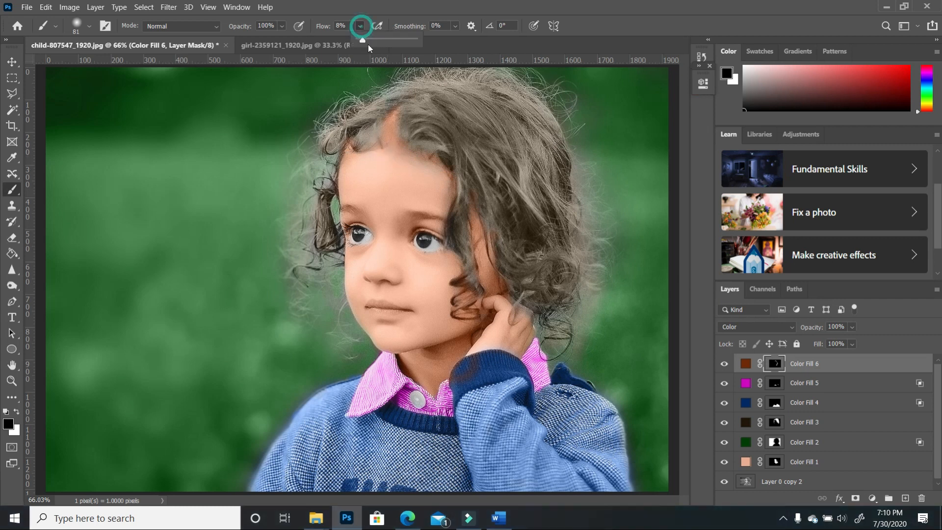
{"action": "left_click", "coordinate": [368, 39]}
{"action": "mouse_move", "coordinate": [411, 155]}
{"action": "left_mouse_down"}
{"action": "mouse_move", "coordinate": [383, 145]}
{"action": "mouse_move", "coordinate": [439, 168]}
{"action": "mouse_move", "coordinate": [401, 149]}
{"action": "left_mouse_up"}
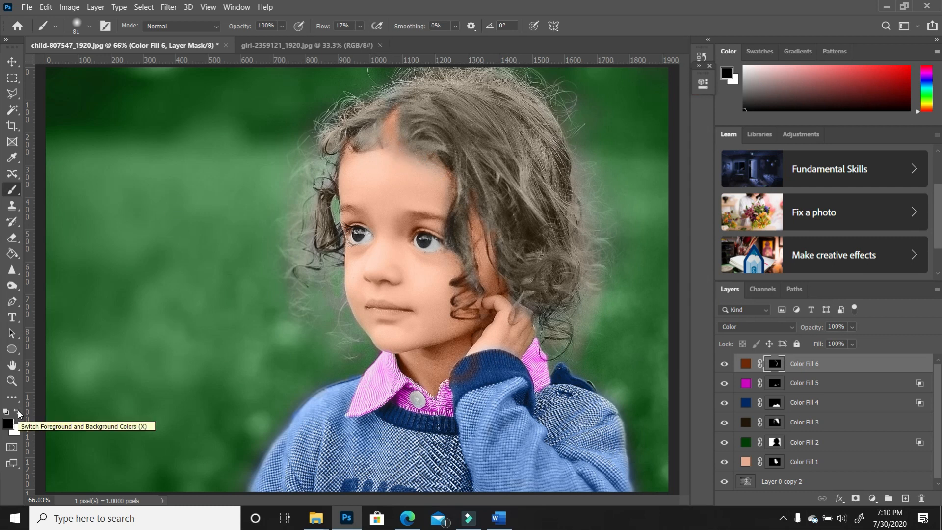
Paint white on the mask to tint the forehead hairline again, and black to clear the brown tint from the sweater cuff
{"action": "left_click", "coordinate": [18, 414]}
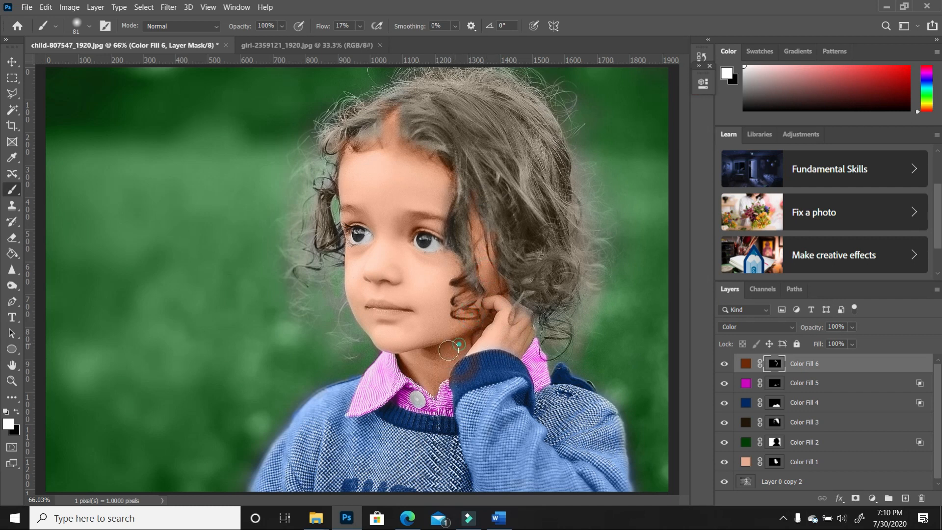
{"action": "left_click", "coordinate": [17, 411]}
{"action": "mouse_move", "coordinate": [474, 379]}
{"action": "left_mouse_down"}
{"action": "mouse_move", "coordinate": [475, 364]}
{"action": "mouse_move", "coordinate": [459, 387]}
{"action": "mouse_move", "coordinate": [500, 361]}
{"action": "mouse_move", "coordinate": [459, 373]}
{"action": "mouse_move", "coordinate": [461, 383]}
{"action": "mouse_move", "coordinate": [468, 371]}
{"action": "mouse_move", "coordinate": [491, 378]}
{"action": "left_mouse_up"}
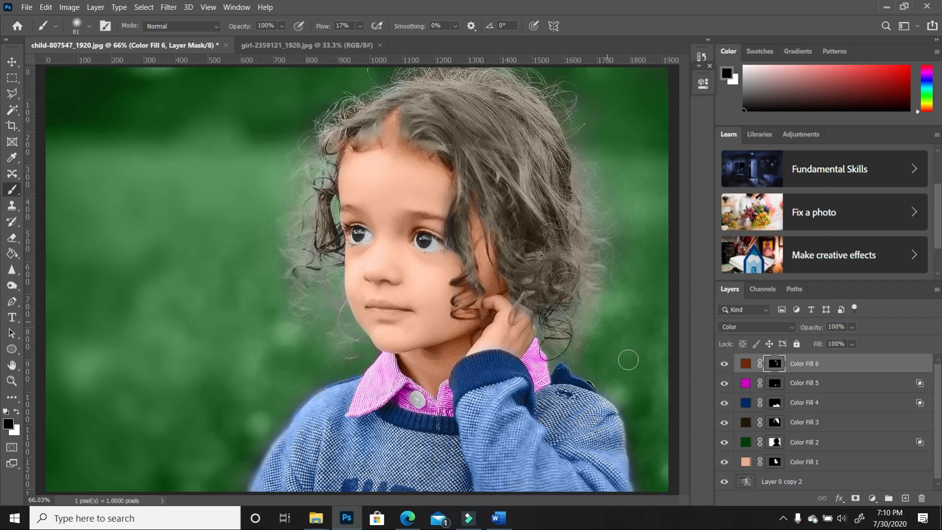
Group the layers Color Fill 1 to Color Fill 6 and compare the portrait with and without the group
{"action": "left_click", "coordinate": [820, 460]}
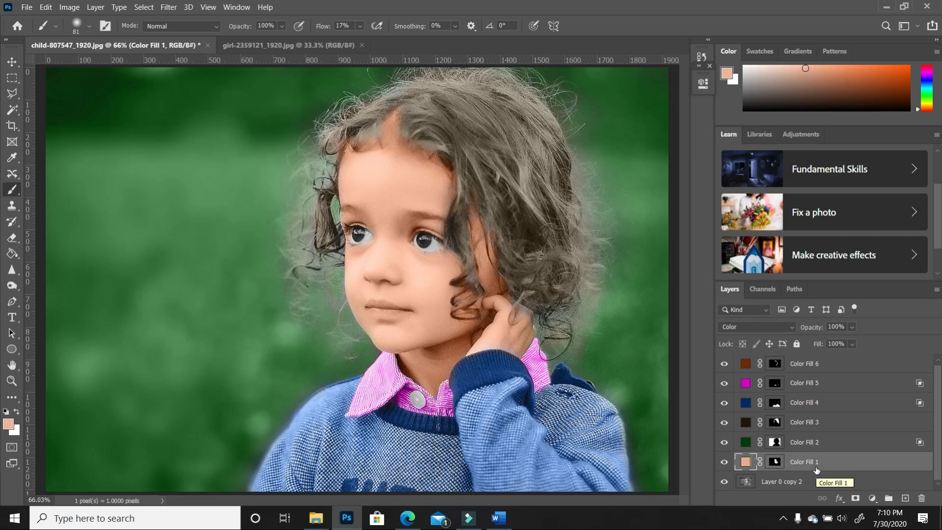
{"action": "left_click", "coordinate": [844, 367], "text": "shift"}
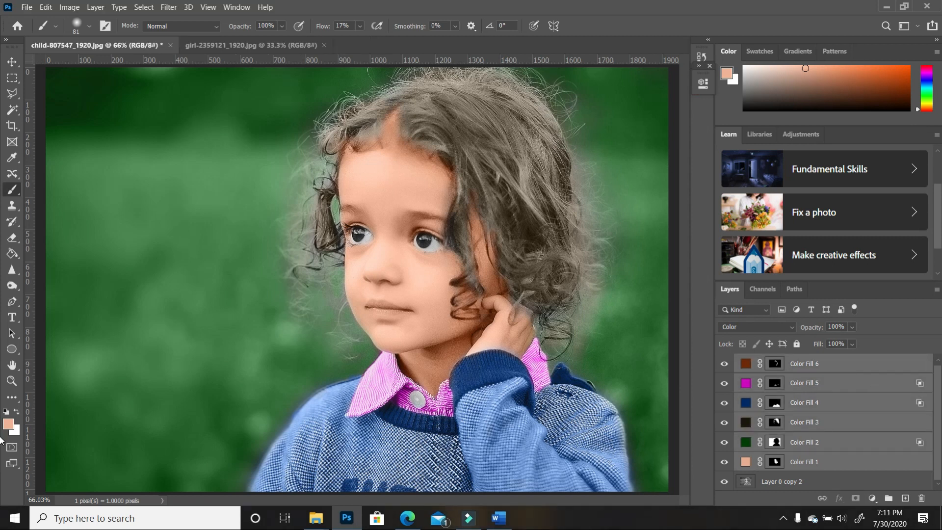
{"action": "left_click", "coordinate": [889, 499]}
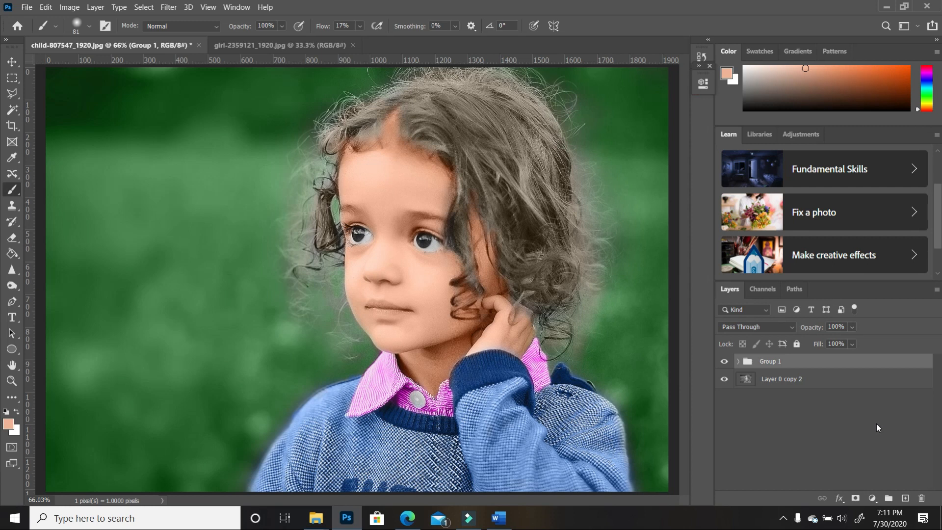
{"action": "left_click", "coordinate": [724, 362]}
{"action": "left_click", "coordinate": [725, 362]}
Stamp all visible layers into a new top layer and open it in the Camera Raw Filter
{"action": "key", "text": "ctrl+shift+alt+e"}
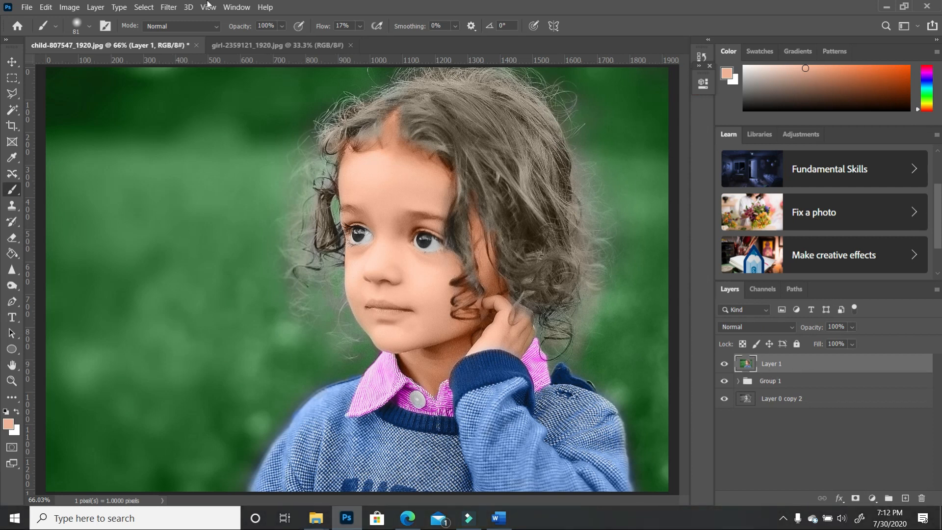
{"action": "left_click", "coordinate": [172, 10]}
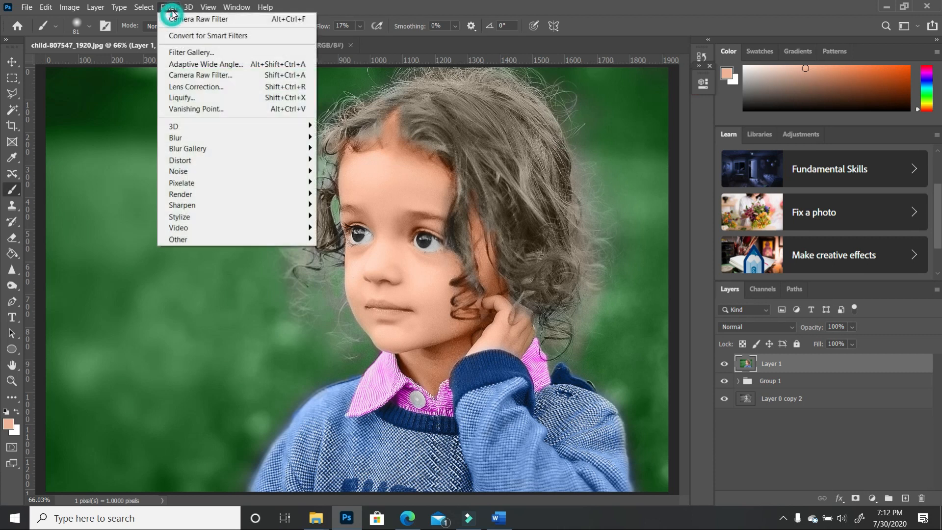
{"action": "left_click", "coordinate": [206, 87]}
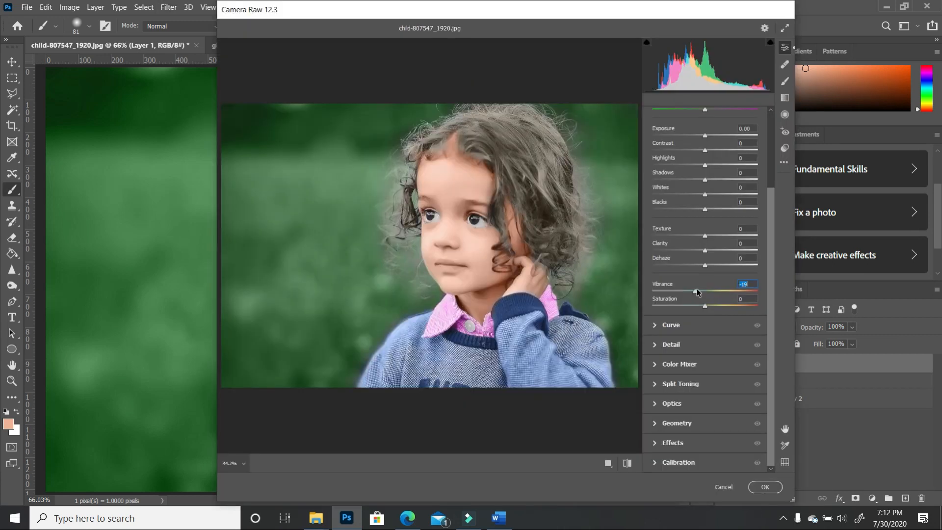
Set Exposure to -0.25, Contrast to +32, Saturation to +9 and Vibrance to +1
{"action": "left_click_drag", "start_coordinate": [697, 291], "coordinate": [702, 292]}
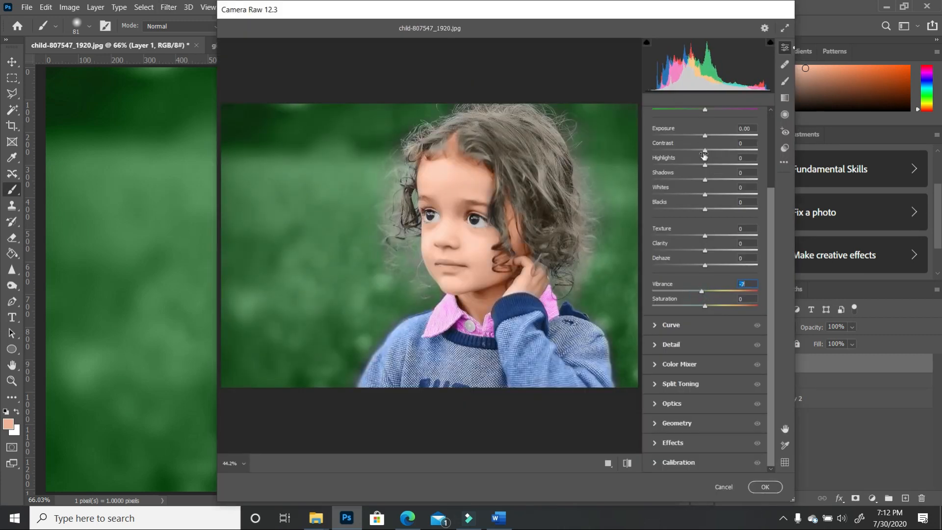
{"action": "mouse_move", "coordinate": [705, 150]}
{"action": "left_mouse_down"}
{"action": "mouse_move", "coordinate": [723, 155]}
{"action": "mouse_move", "coordinate": [703, 140]}
{"action": "left_mouse_up"}
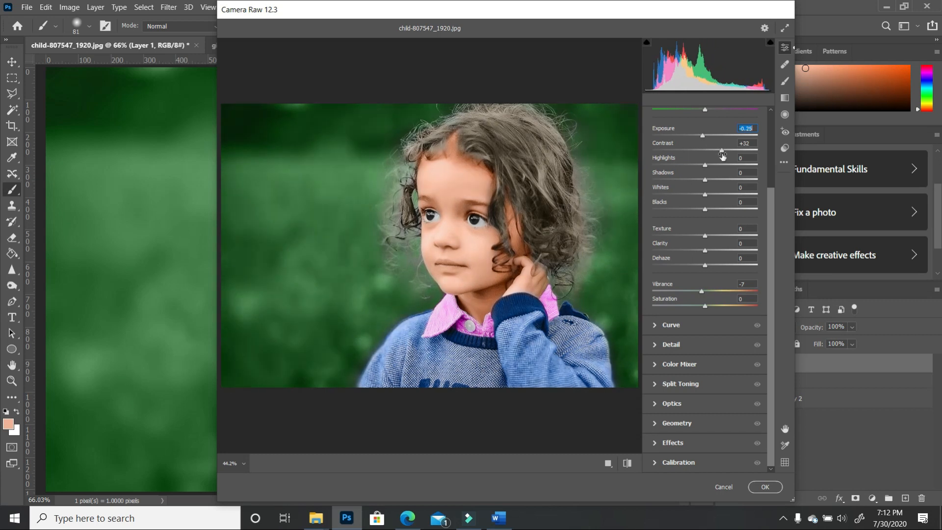
{"action": "left_click", "coordinate": [705, 305]}
{"action": "left_click_drag", "start_coordinate": [706, 305], "coordinate": [712, 308]}
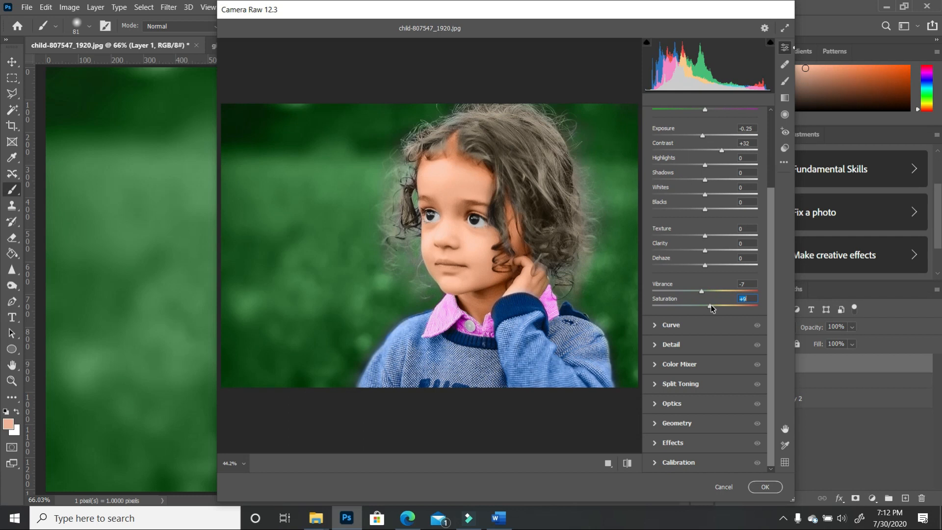
{"action": "left_click_drag", "start_coordinate": [703, 292], "coordinate": [706, 297]}
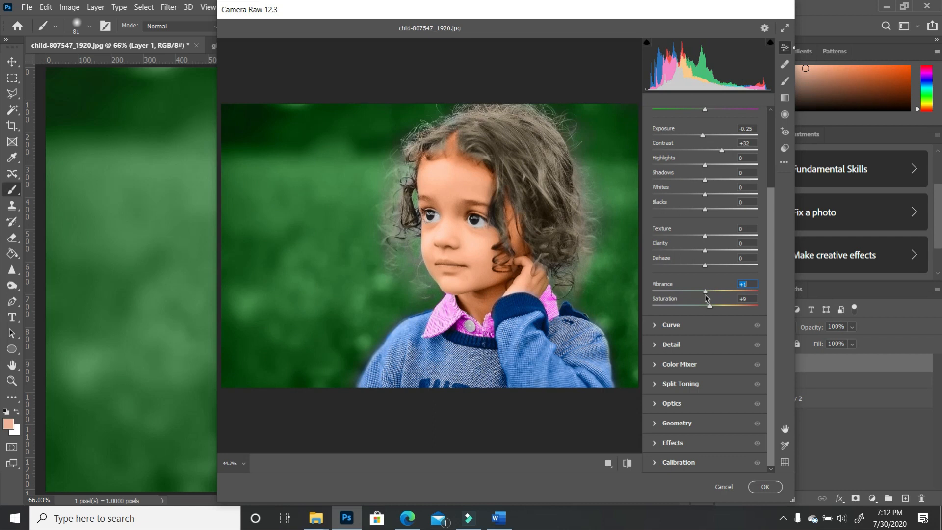
Set Saturation to -4, Vibrance to +21, Highlights to -21, Shadows to +1 and Contrast to +76, and apply the filter
{"action": "left_click", "coordinate": [710, 305]}
{"action": "left_click_drag", "start_coordinate": [710, 306], "coordinate": [705, 306]}
{"action": "mouse_move", "coordinate": [705, 292]}
{"action": "left_mouse_down"}
{"action": "mouse_move", "coordinate": [716, 293]}
{"action": "mouse_move", "coordinate": [704, 309]}
{"action": "left_mouse_up"}
{"action": "left_click_drag", "start_coordinate": [706, 165], "coordinate": [691, 172]}
{"action": "left_click_drag", "start_coordinate": [705, 181], "coordinate": [745, 153]}
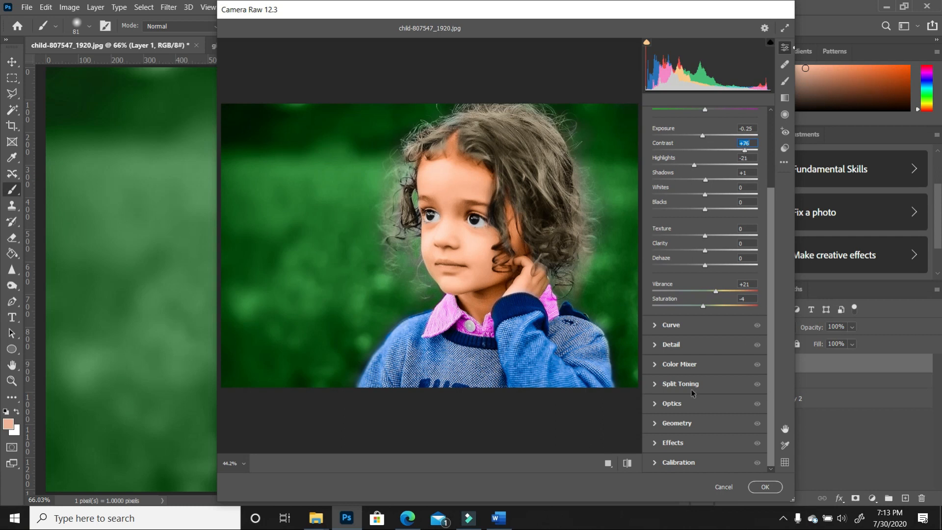
{"action": "left_click", "coordinate": [765, 487]}
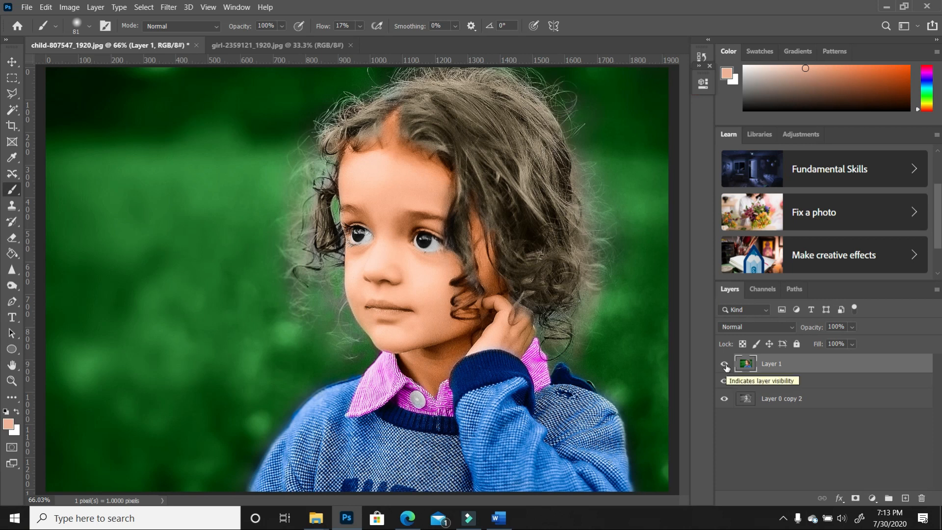
Compare the portrait before and after the colorizing and Camera Raw adjustments by toggling the visibility of the stamped layer and the group
{"action": "left_click", "coordinate": [725, 364]}
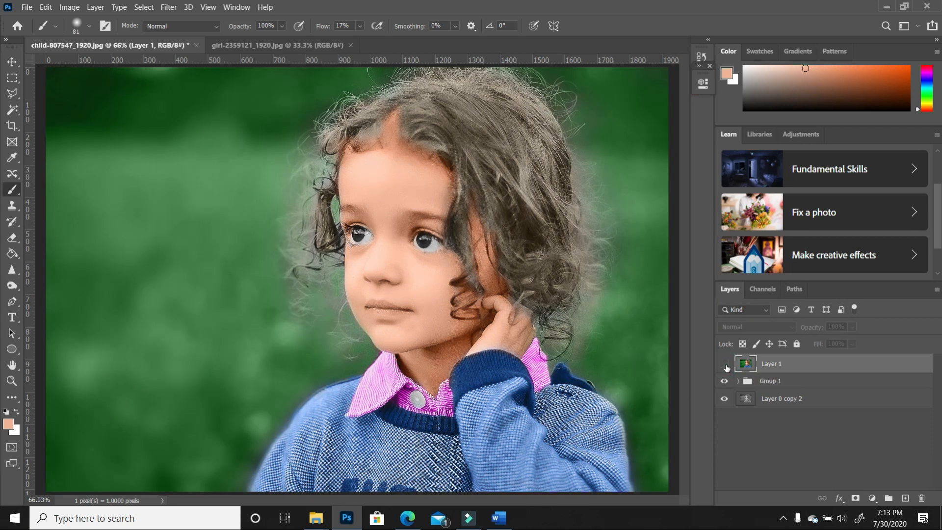
{"action": "left_click", "coordinate": [725, 364]}
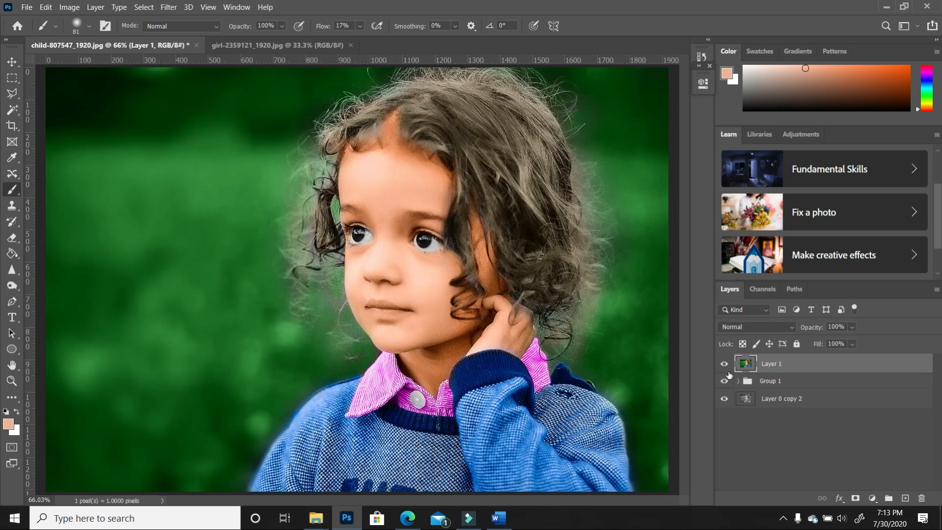
{"action": "left_click", "coordinate": [724, 381]}
{"action": "left_click", "coordinate": [725, 364]}
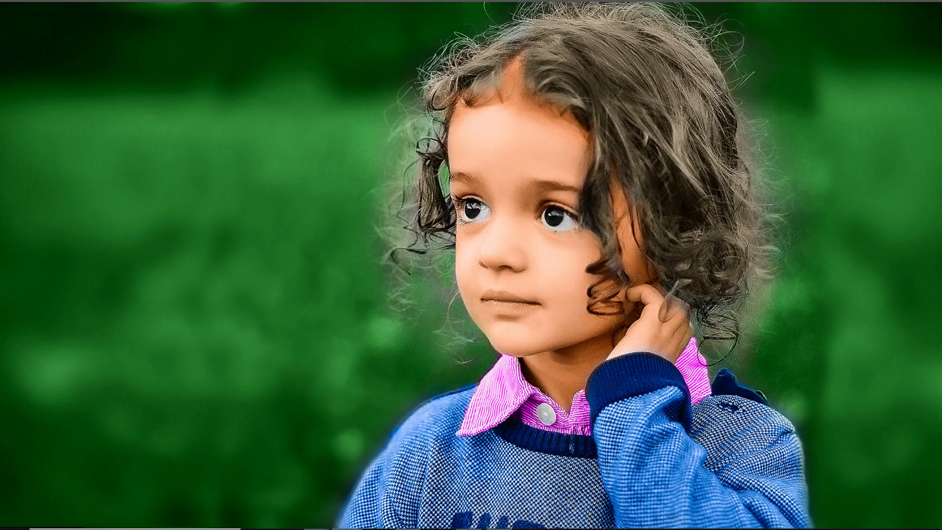